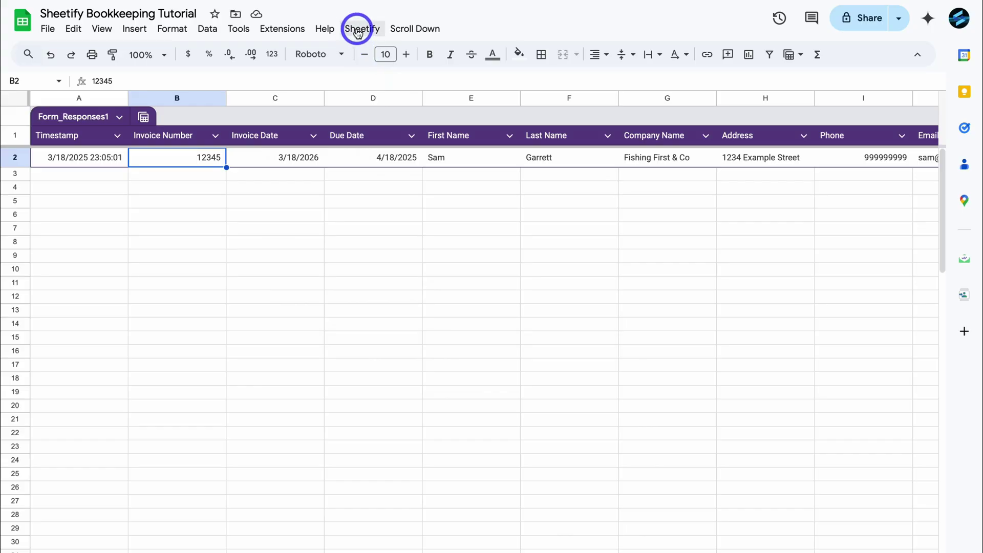
- Create a prefilled invoice form for invoice 12345 with Sheetify's Create New Invoice with Data
click(358, 31)
mouse_move(417, 177)
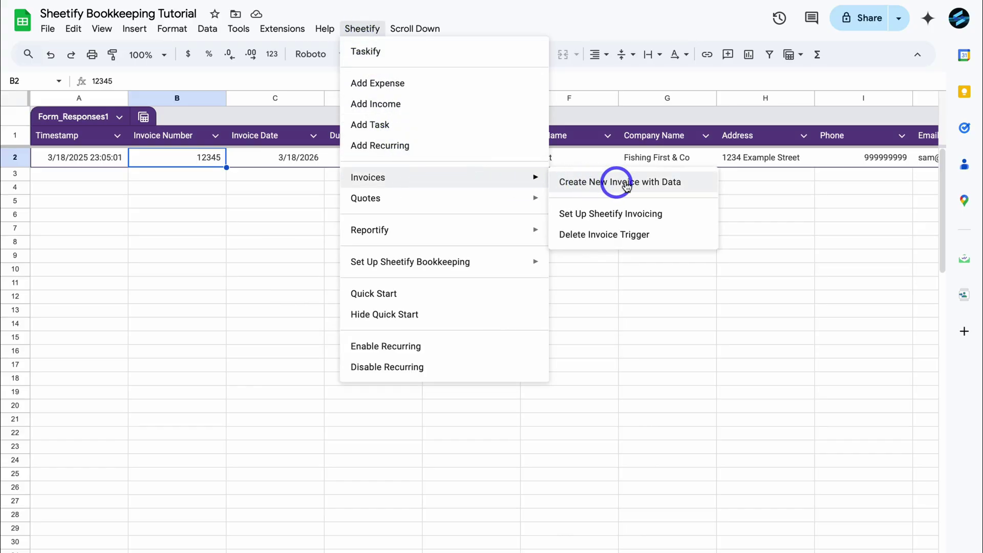
click(670, 185)
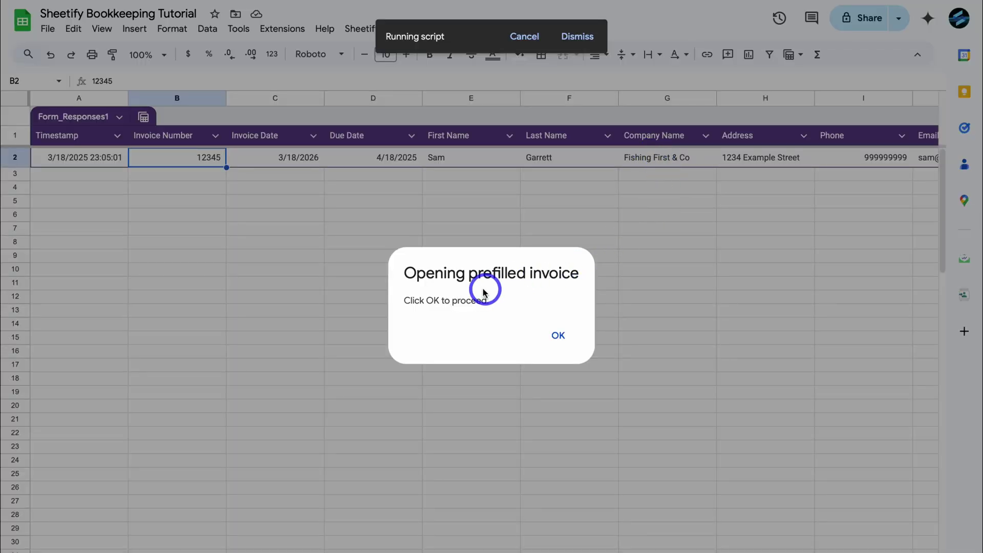
click(558, 336)
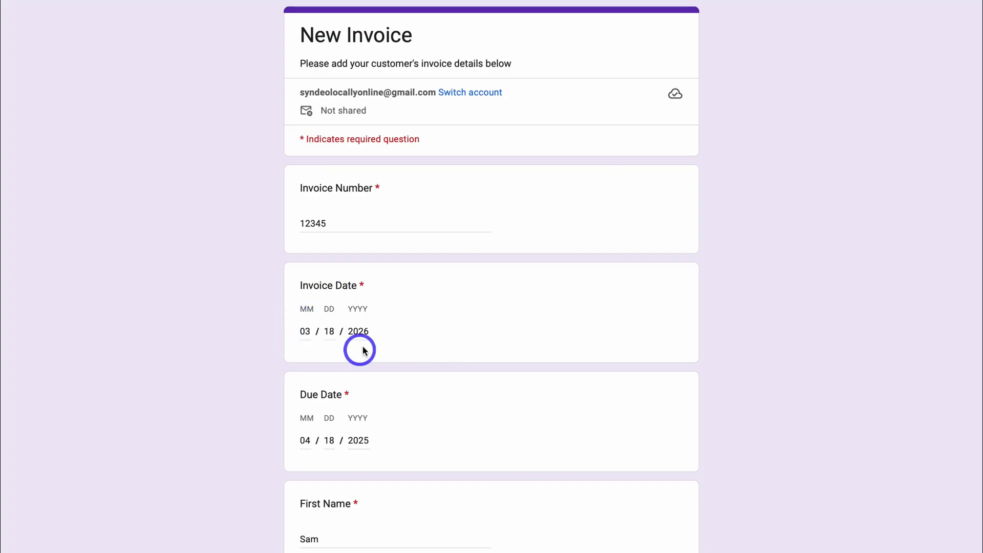
- Check the year in the prefilled Invoice Date field of the New Invoice form
click(367, 332)
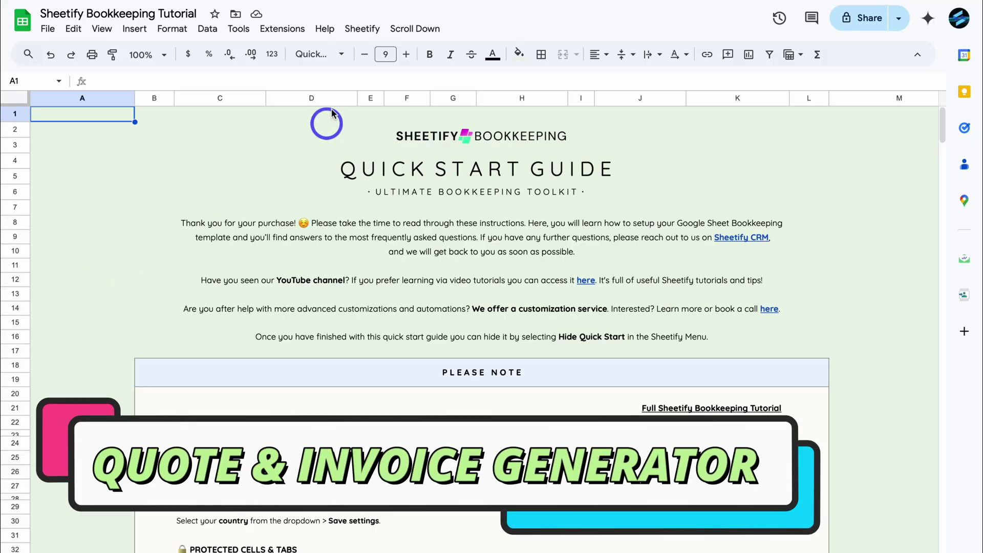
- Look over Sheetify's Set Authorization option, then switch to the Setup sheet
click(353, 29)
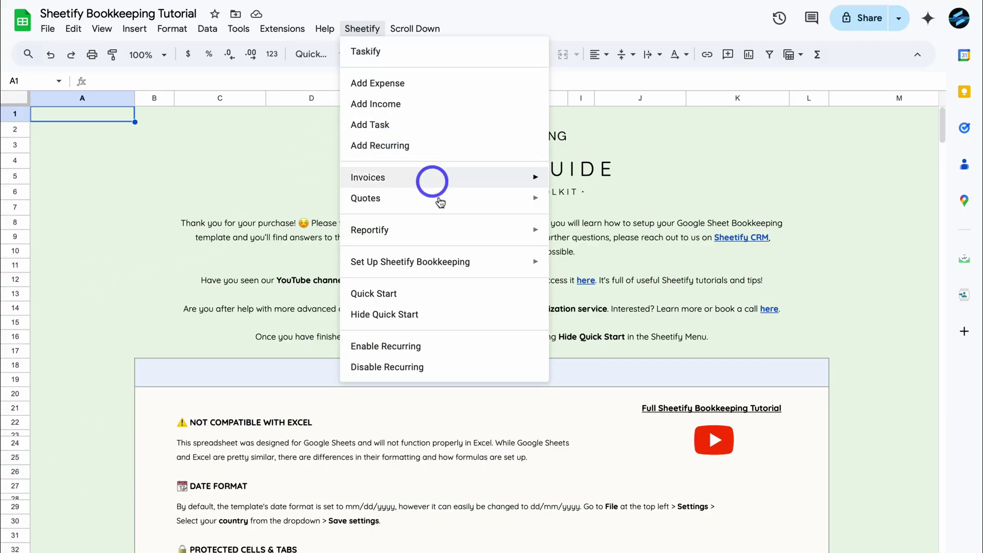
mouse_move(465, 261)
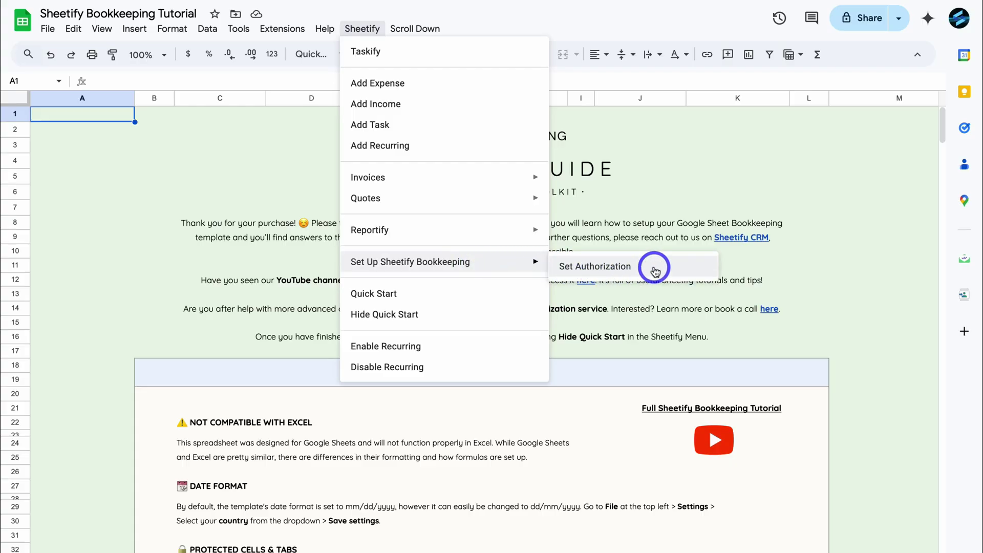
click(120, 302)
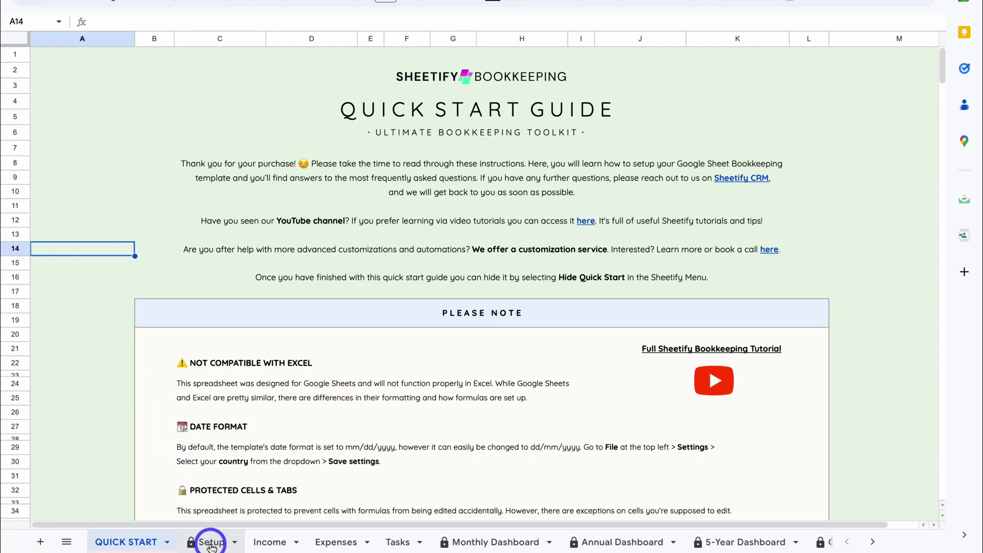
click(211, 544)
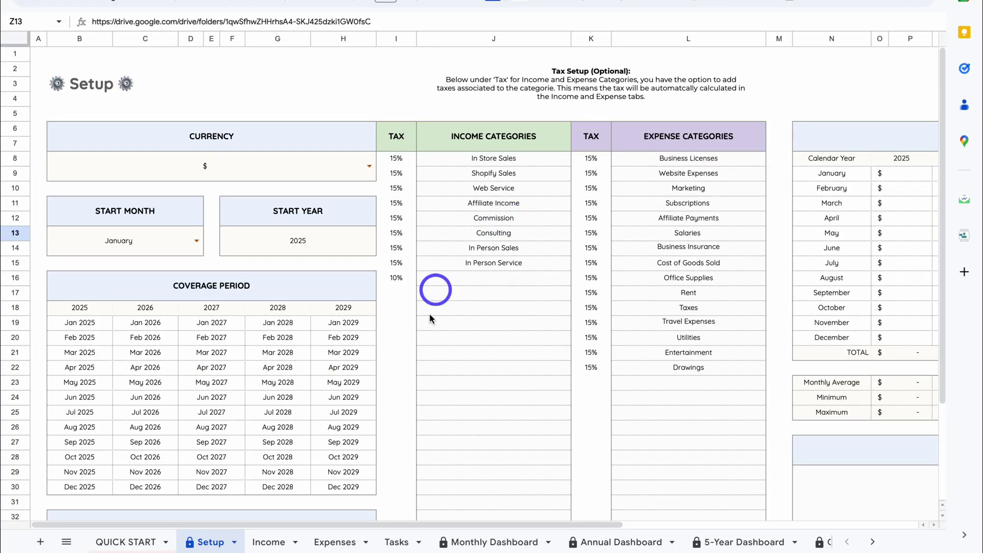
- From the Monthly Dashboard, run Set Up Sheetify Invoicing and review the filled Invoice Settings
click(500, 541)
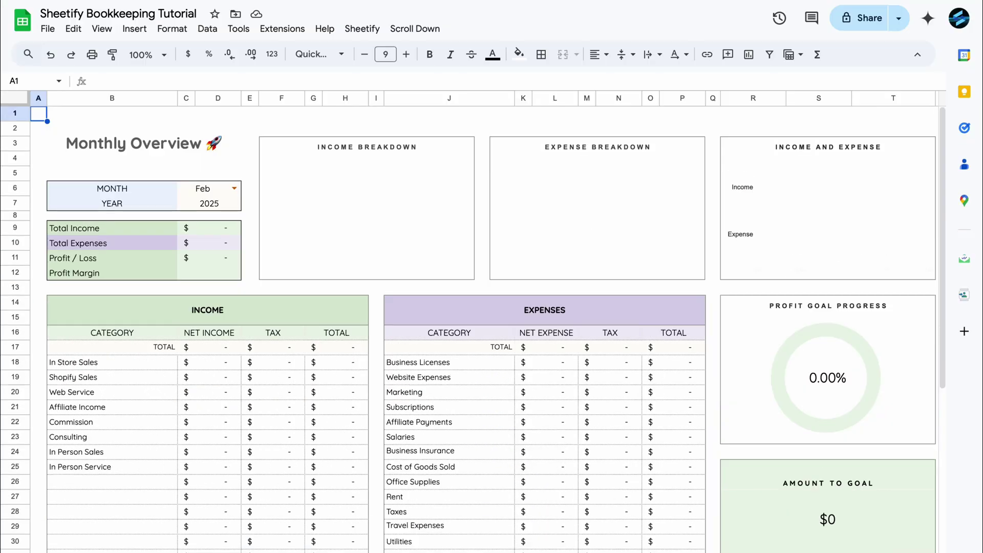
click(362, 28)
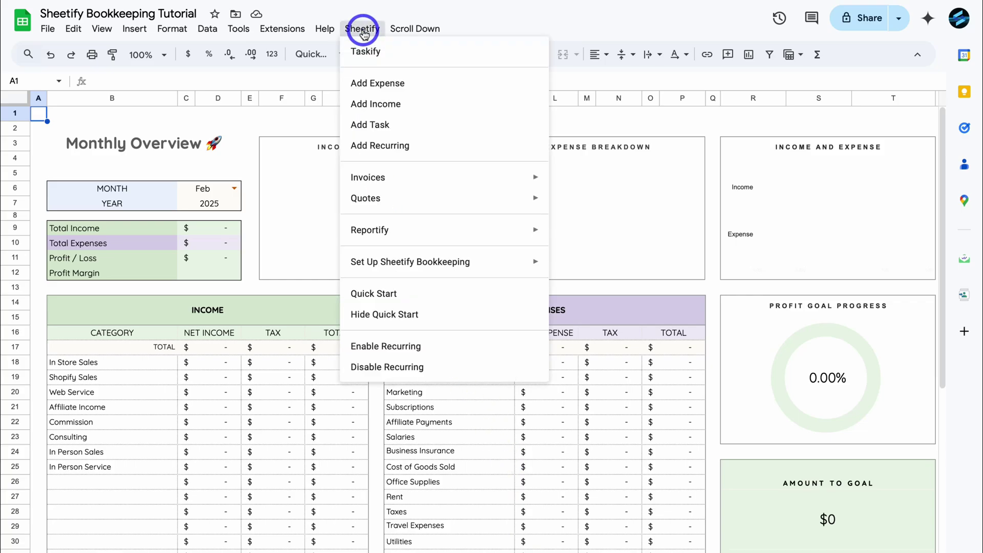
mouse_move(428, 175)
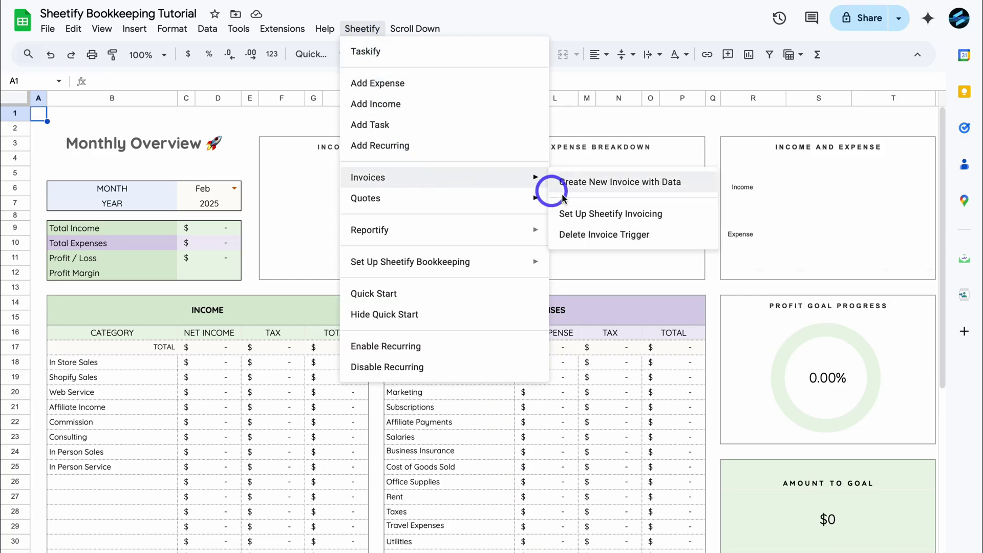
click(674, 214)
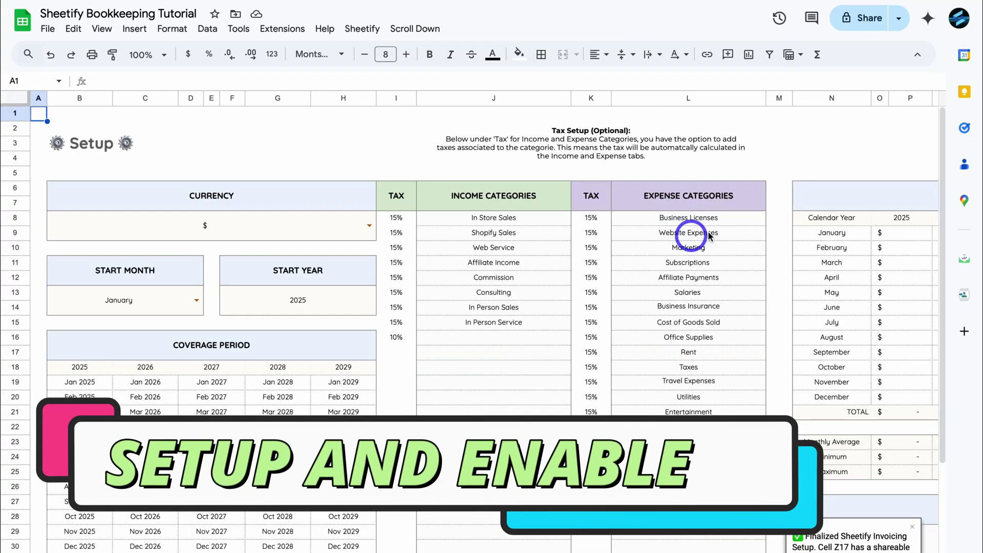
scroll(689, 234, right, 5)
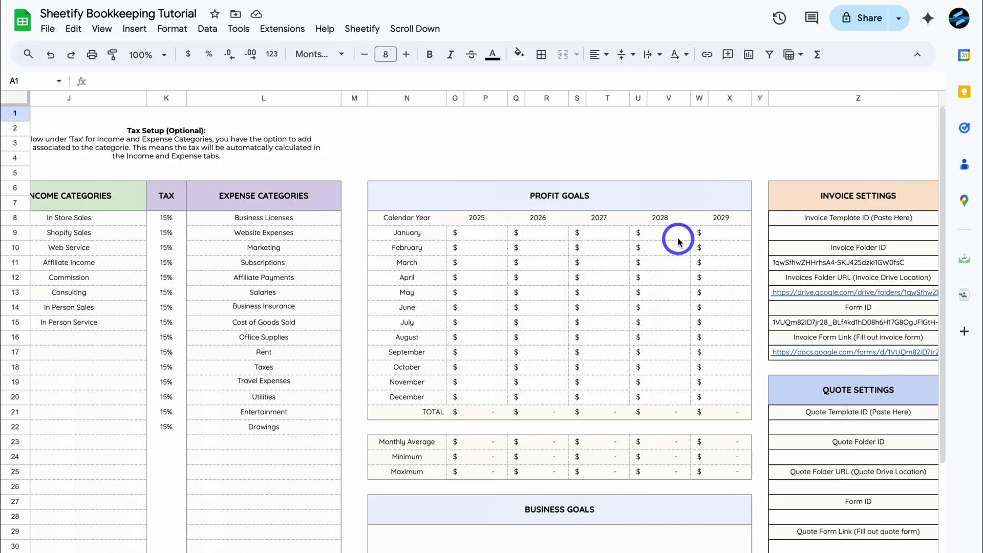
scroll(678, 240, down, 3)
scroll(676, 237, up, 2)
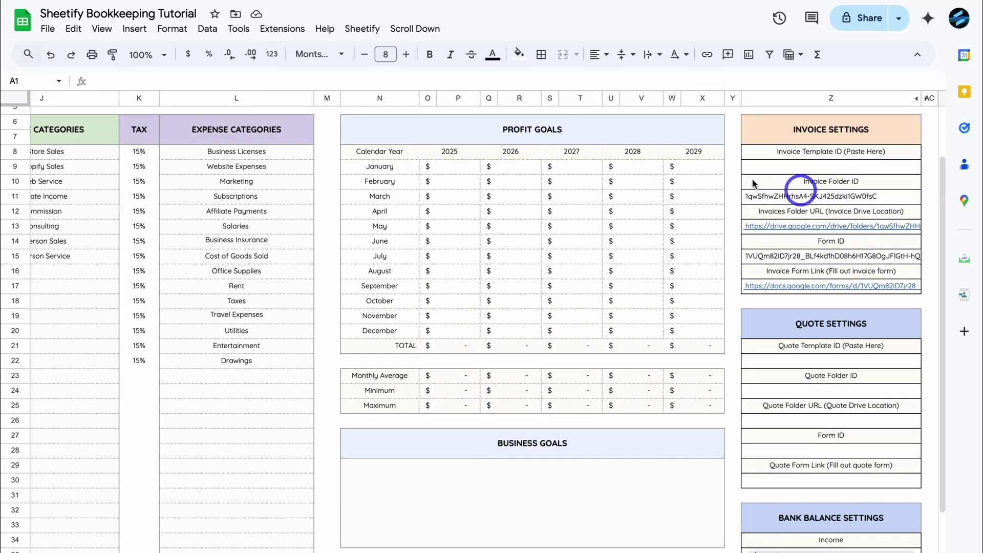
- Run Sheetify > Quotes > Set Up Sheetify Quoting to create the quotes folder
click(365, 29)
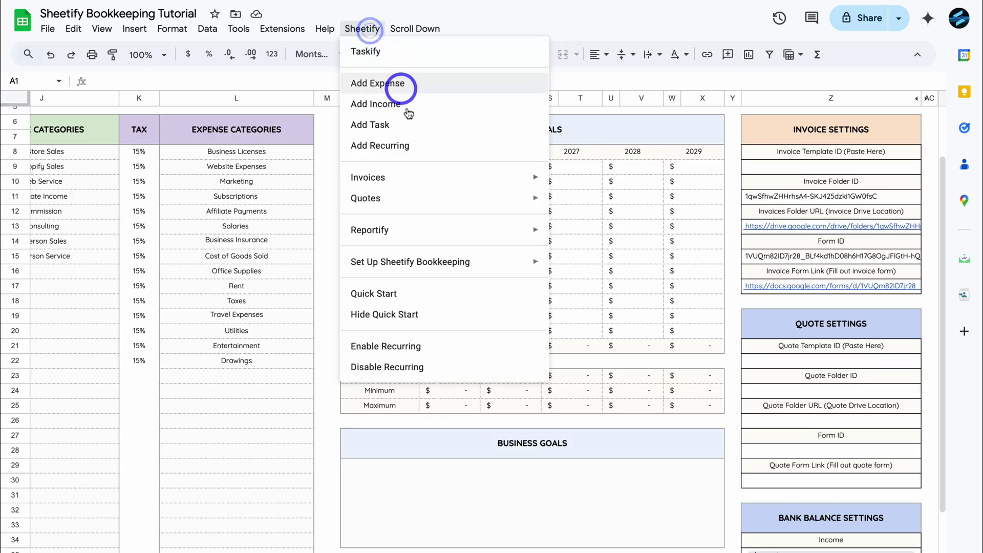
mouse_move(407, 203)
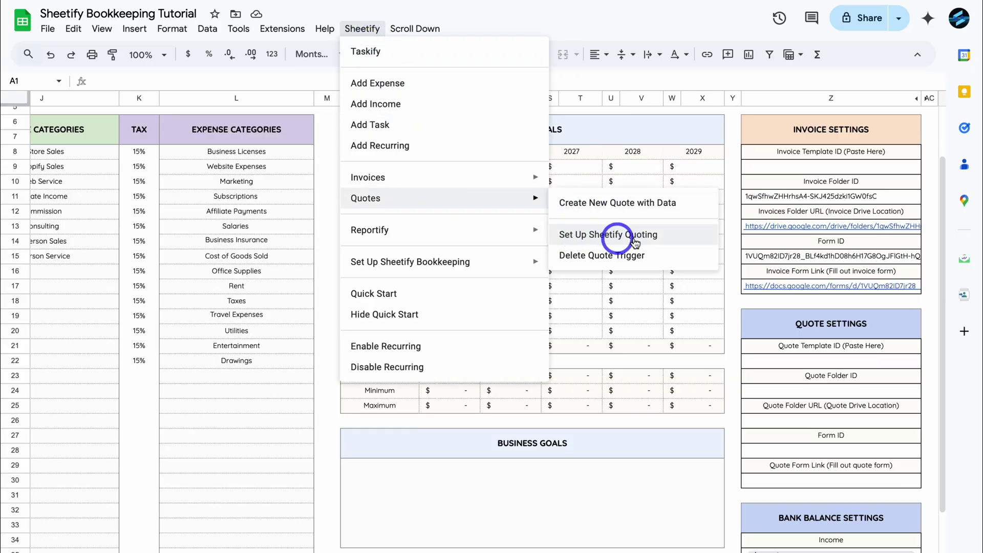
click(683, 241)
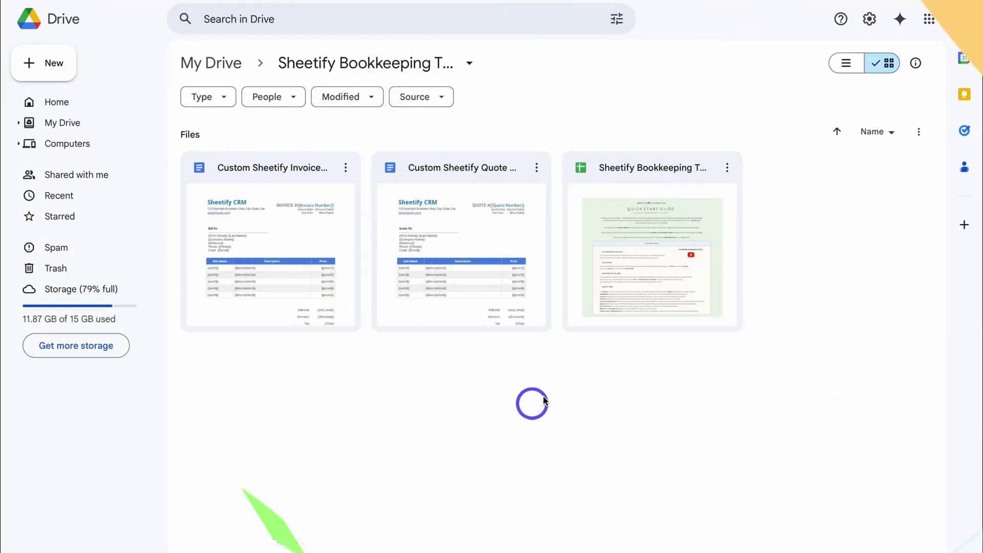
- Inspect the spreadsheet and quote template file menus, then open the Custom Sheetify Invoice Template
click(727, 167)
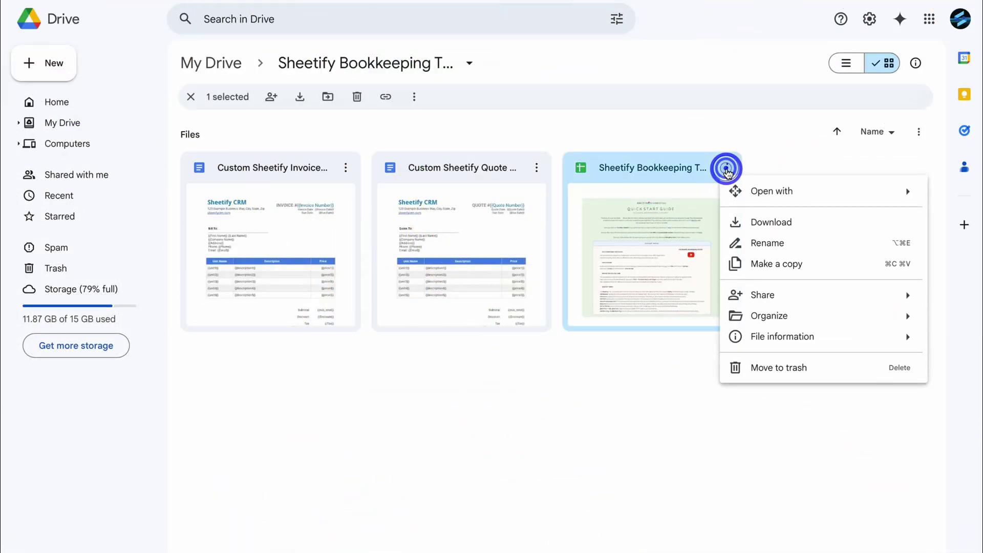
click(612, 356)
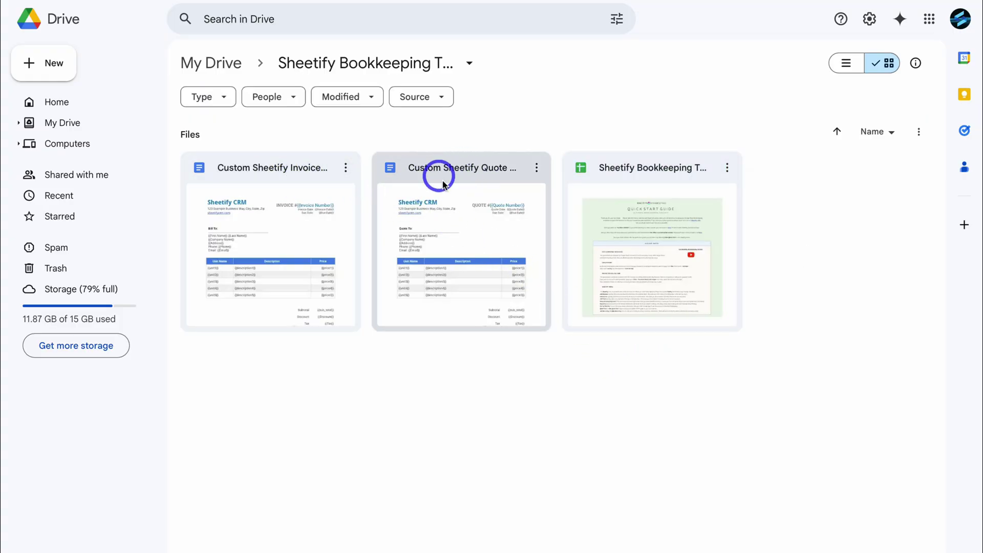
click(537, 169)
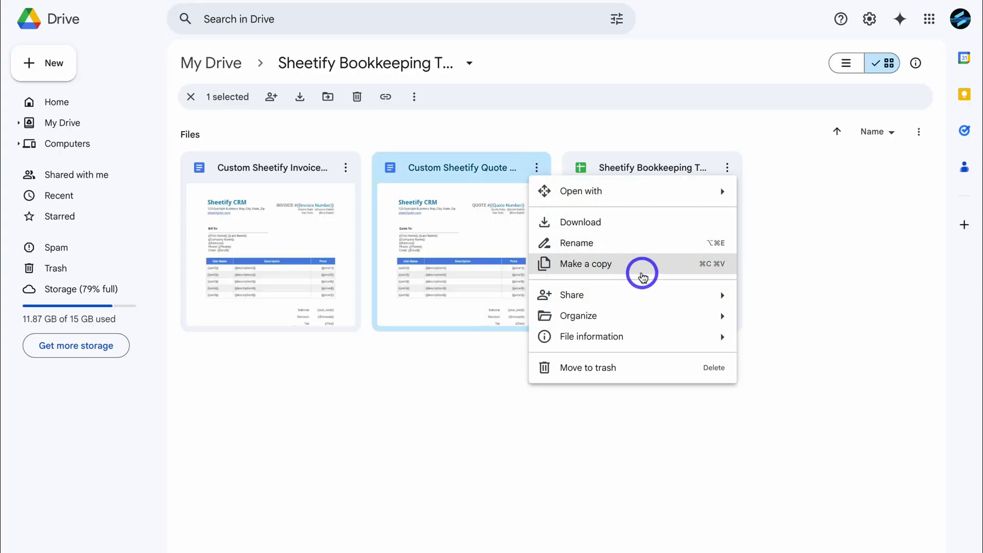
click(447, 365)
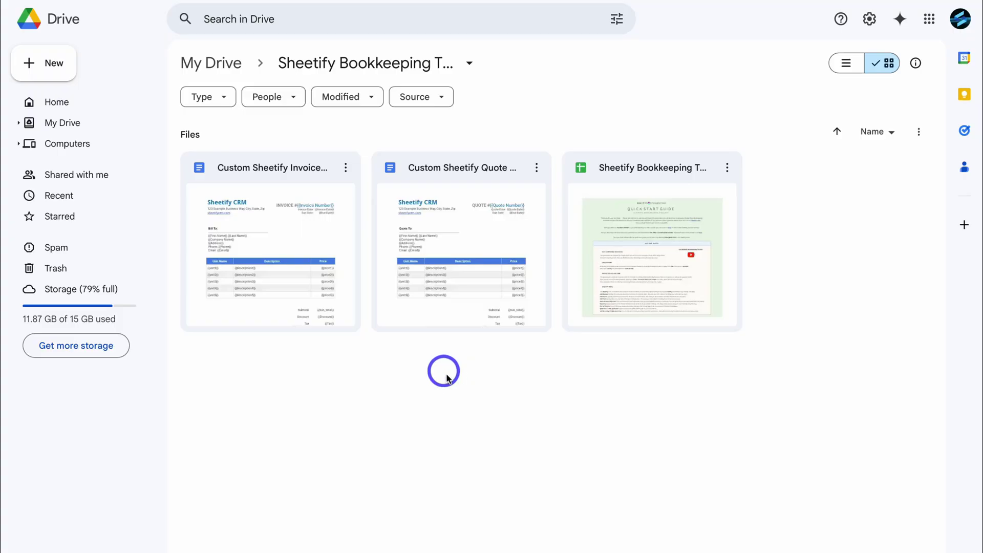
double_click(287, 233)
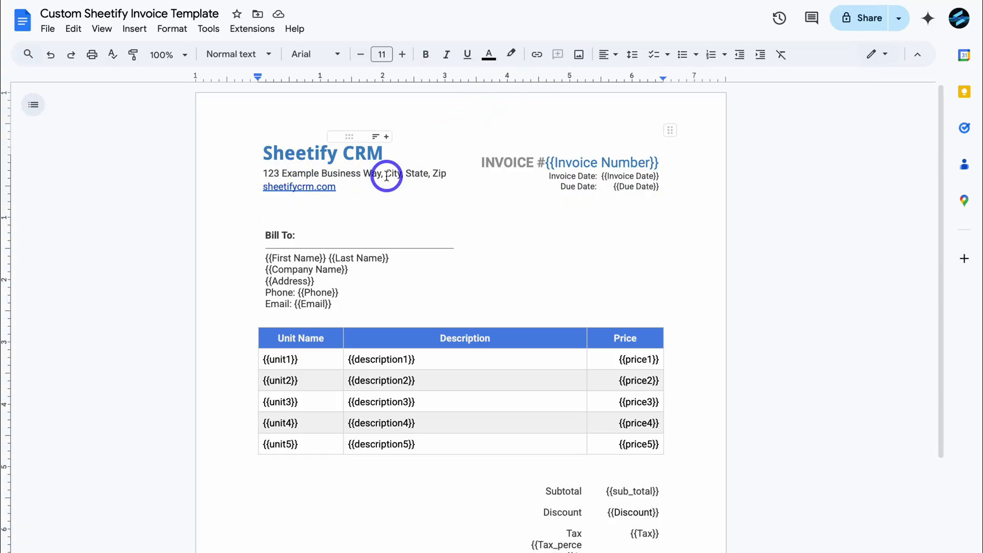
- Scroll through the invoice template and select its document ID in the address bar
scroll(388, 174, down, 4)
scroll(386, 175, down, 1)
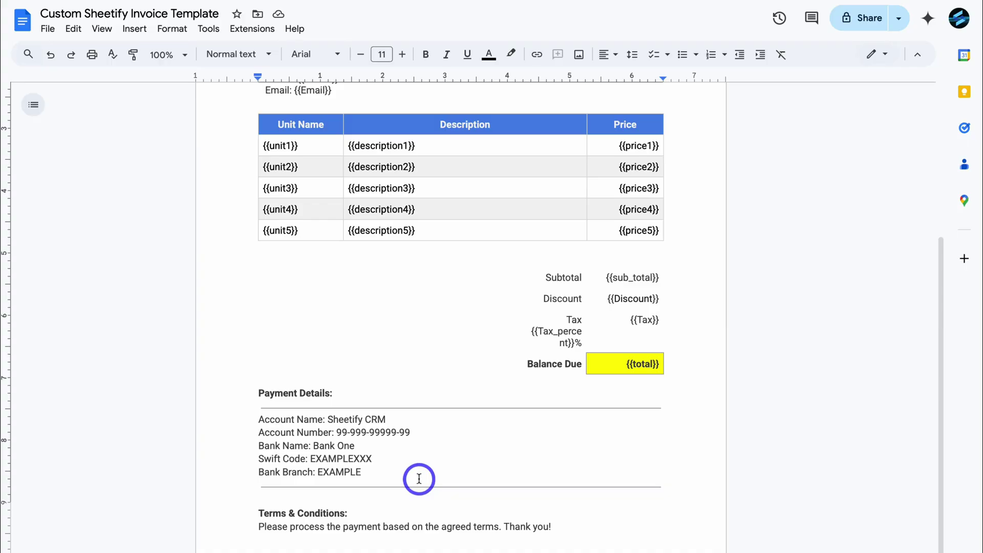
scroll(418, 479, up, 5)
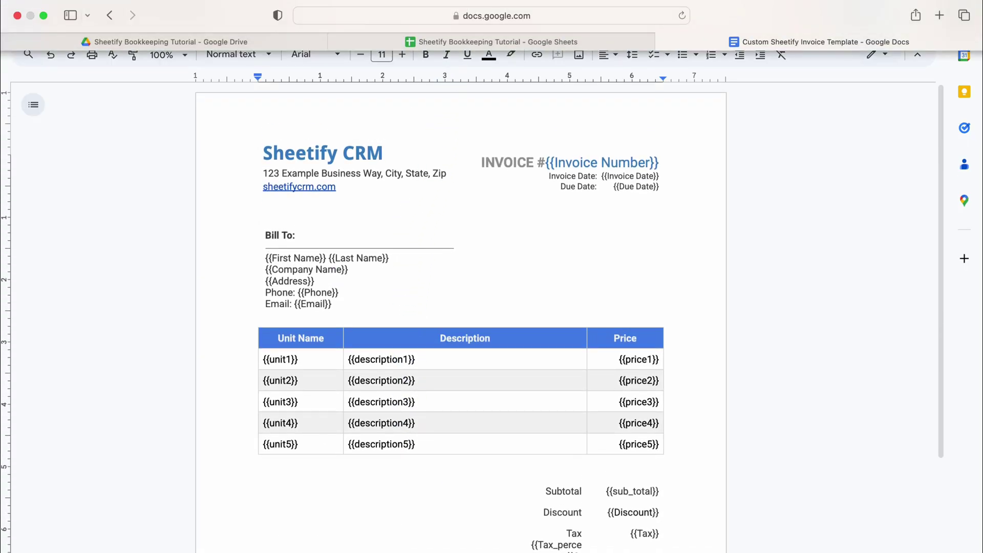
click(446, 16)
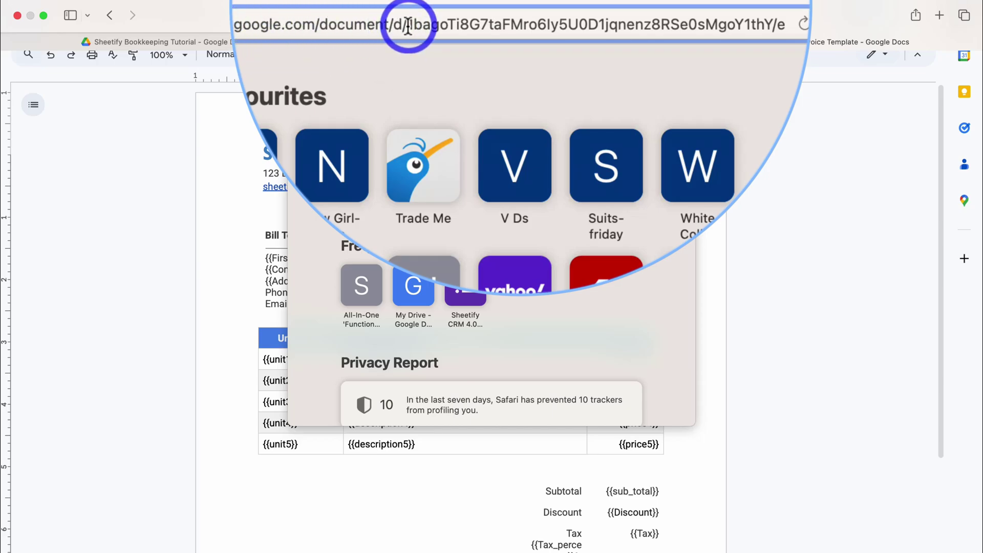
drag(406, 24, 776, 26)
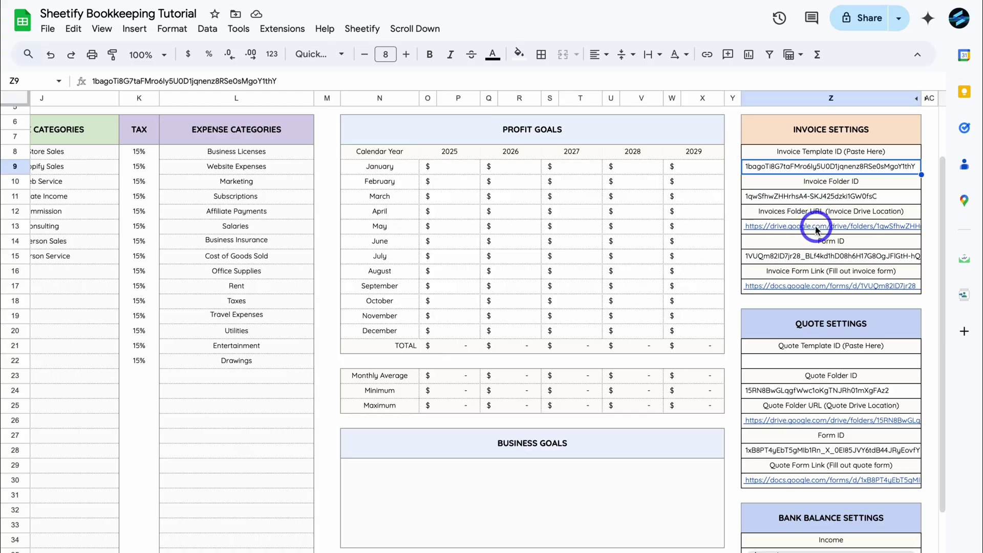
mouse_move(817, 229)
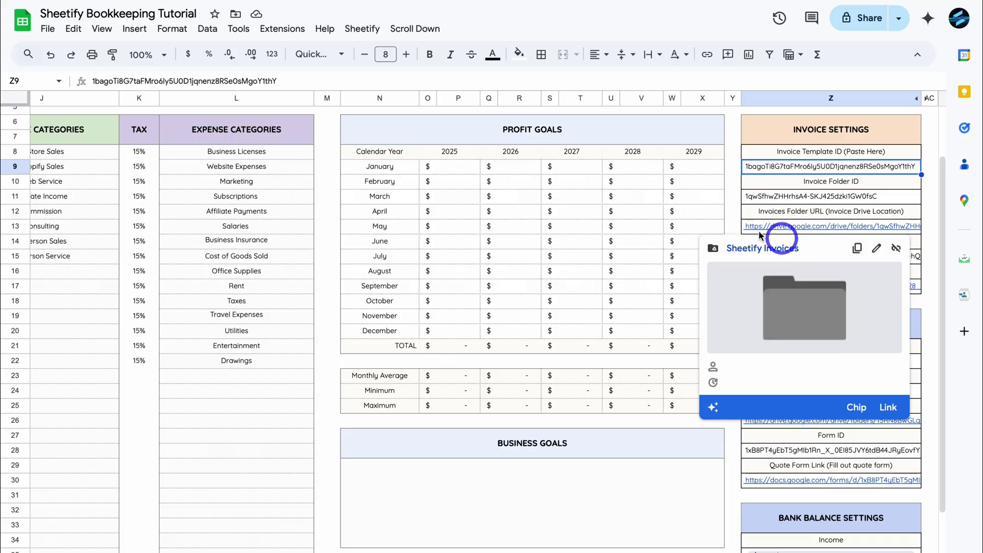
drag(732, 212, 732, 224)
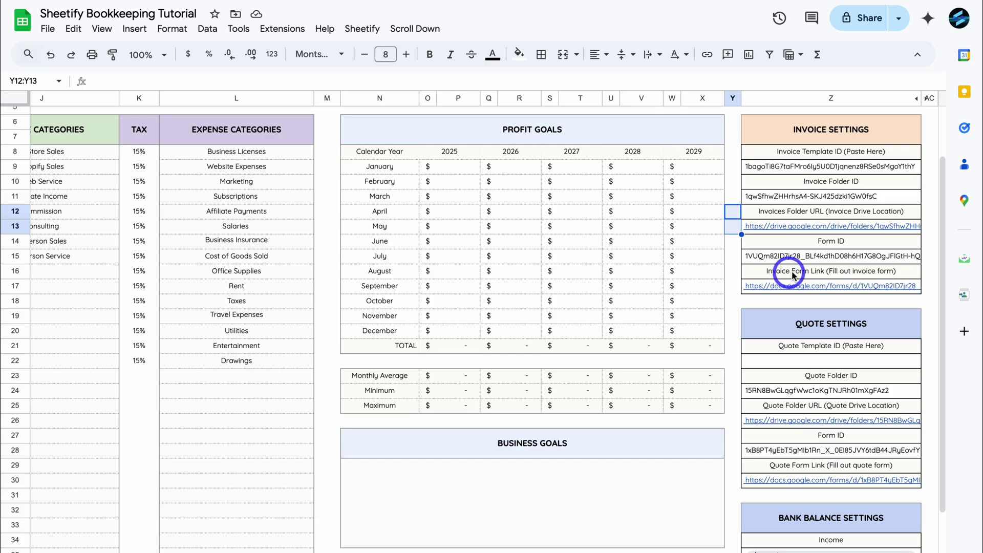
mouse_move(799, 285)
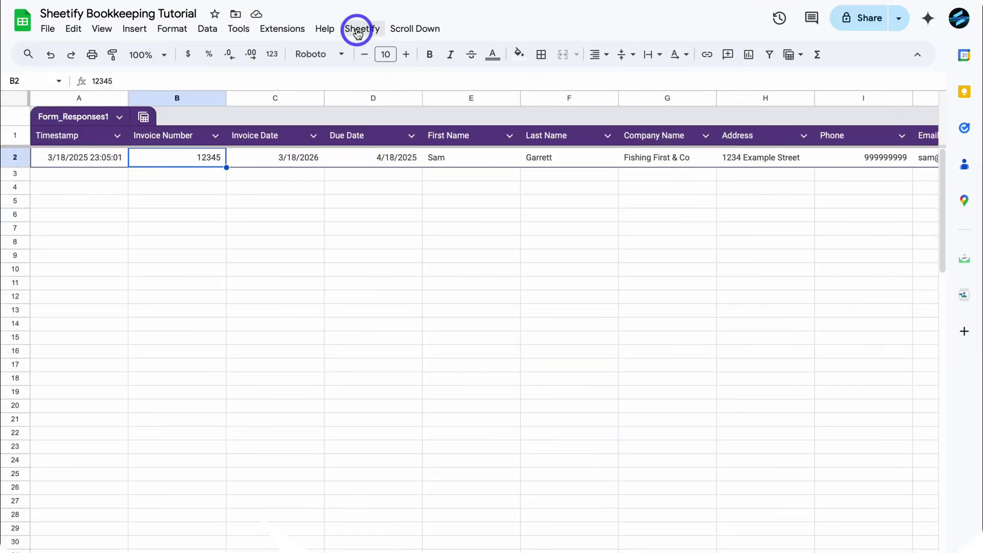
click(362, 28)
- Generate a new prefilled invoice for 12345 with Create New Invoice with Data, confirming OK
mouse_move(420, 179)
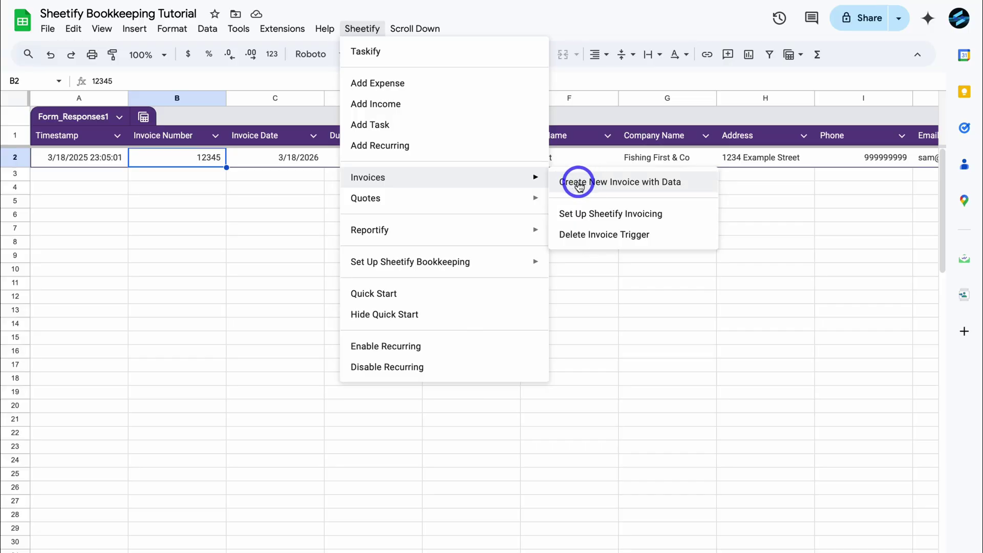
click(620, 182)
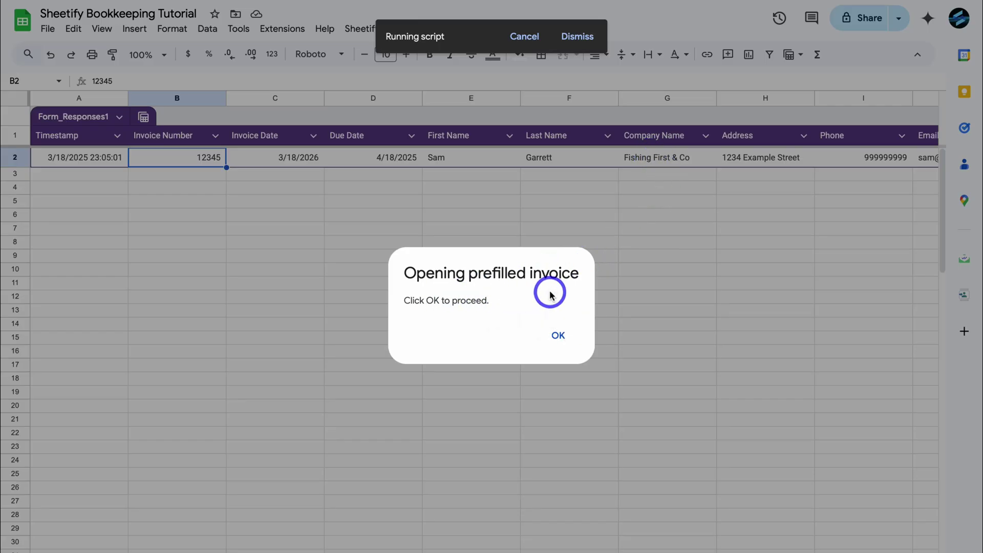
click(558, 335)
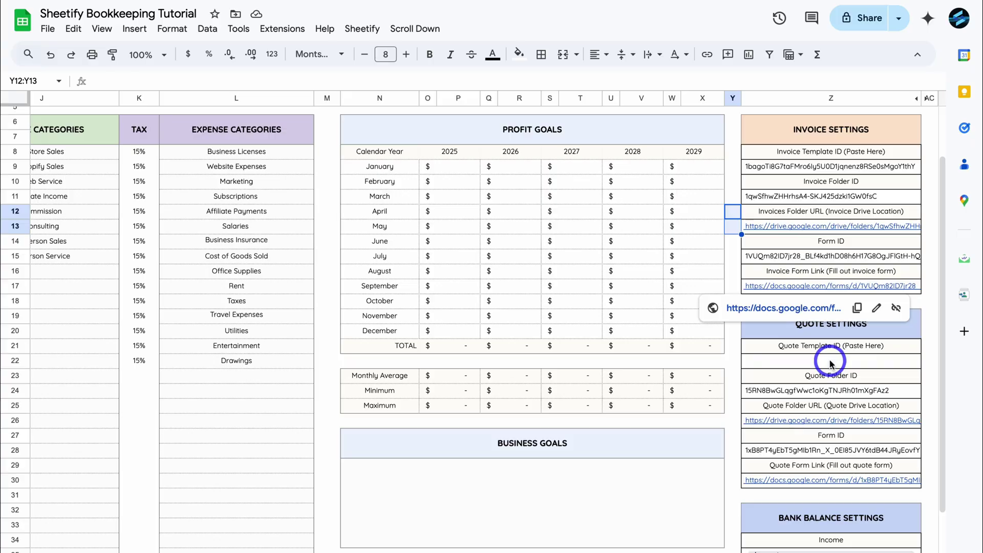
- Paste the quote template's document ID into cell Z22 under Quote Template ID
click(802, 362)
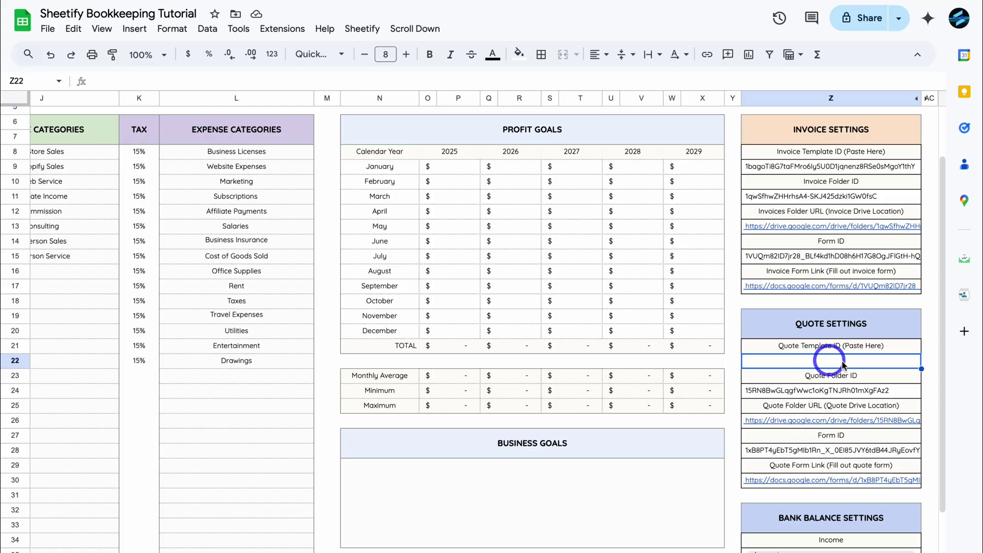
key(ctrl+v)
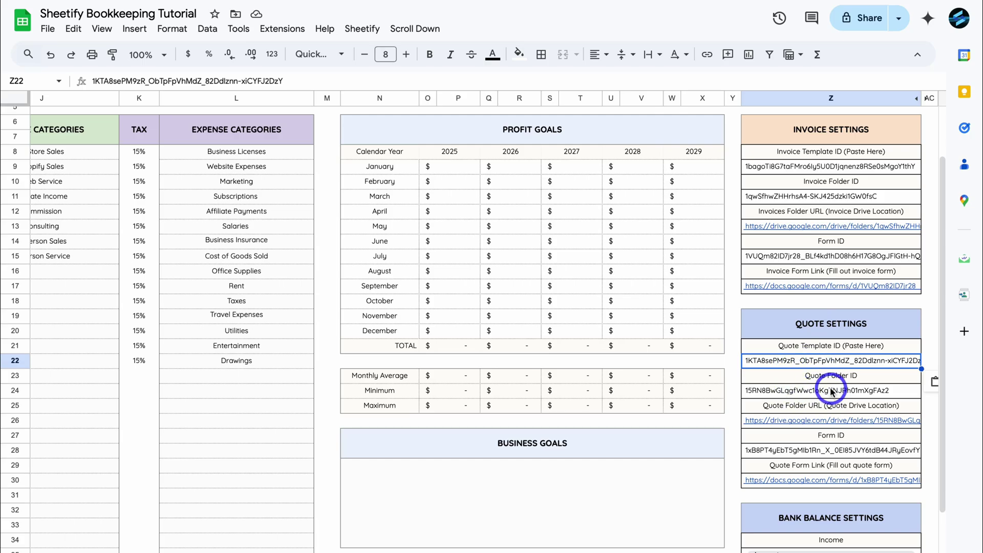
- Open the invoice form and enter invoice number 12345, invoice date 03/18/2026, due date 04/18/2025
mouse_move(802, 290)
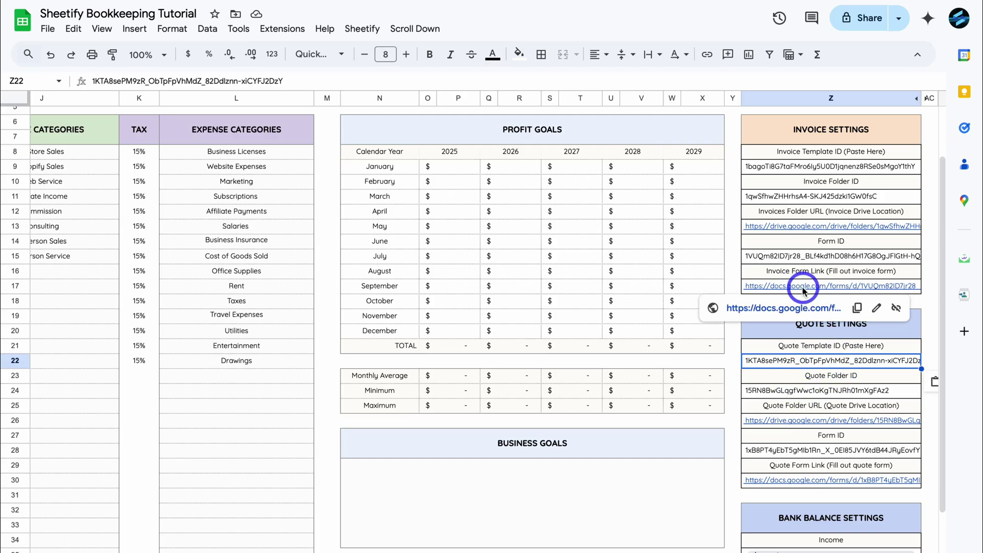
click(796, 307)
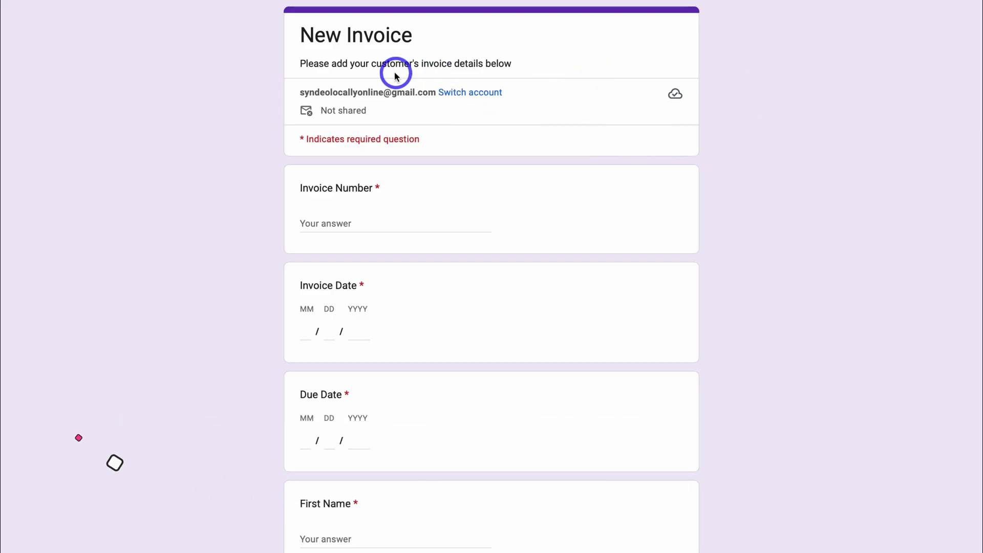
click(331, 223)
text(12345)
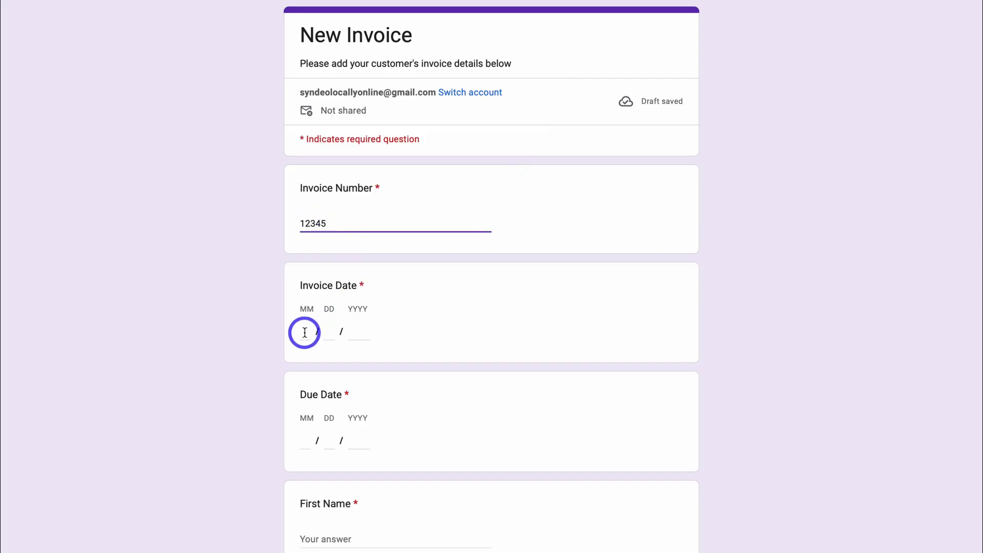
click(304, 332)
text(03182026)
click(303, 439)
text(04182025)
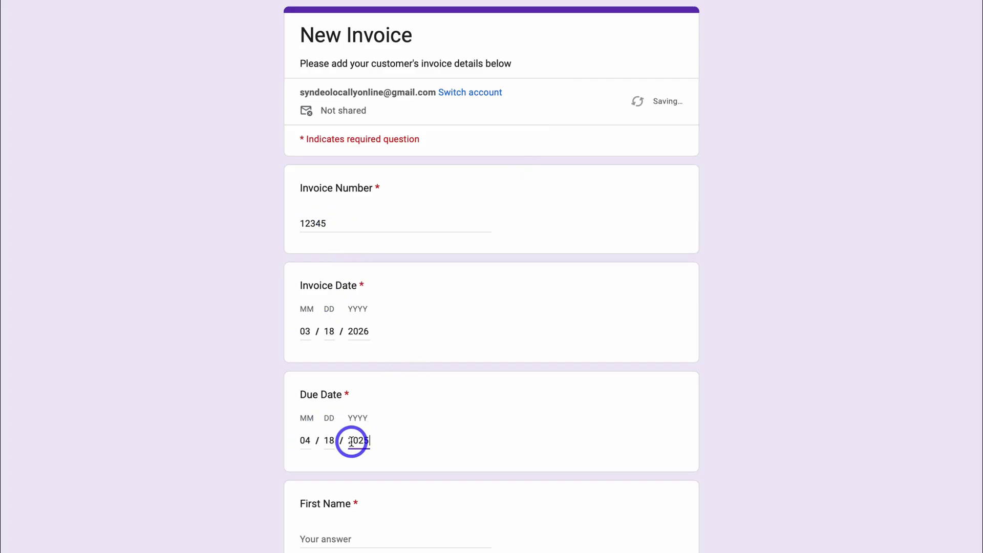
- Fill in the customer's first and last name and company 'Fishing First & Co'
scroll(457, 449, down, 4)
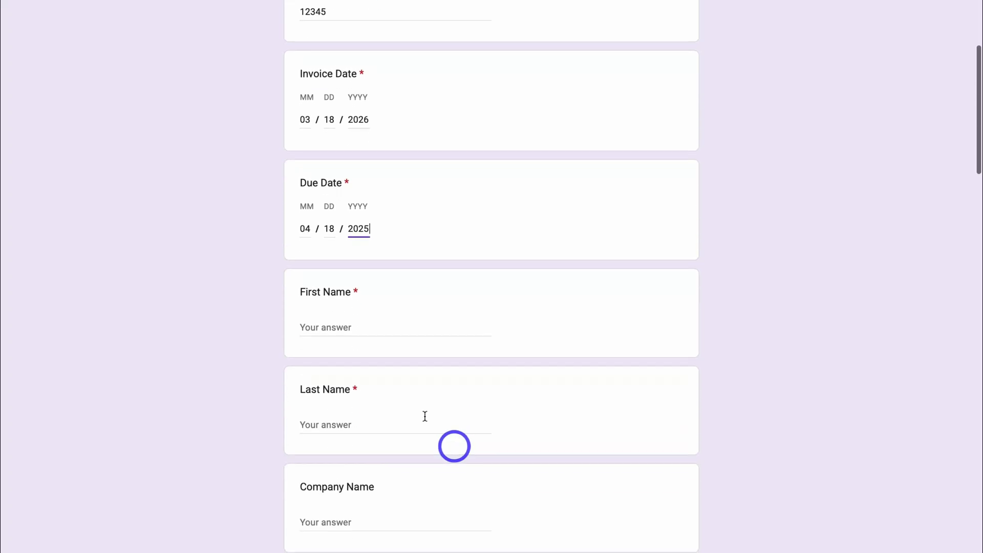
click(323, 332)
scroll(325, 312, down, 2)
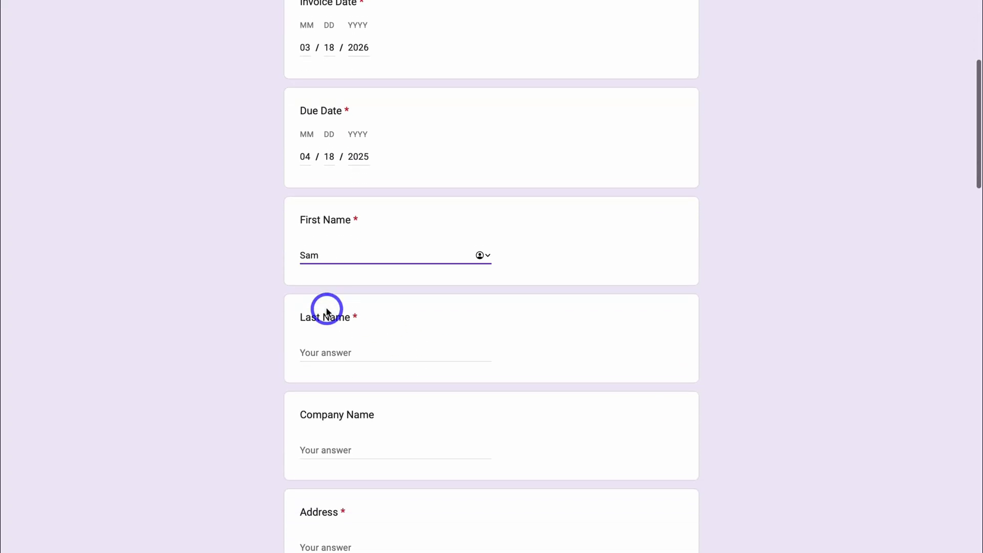
click(318, 336)
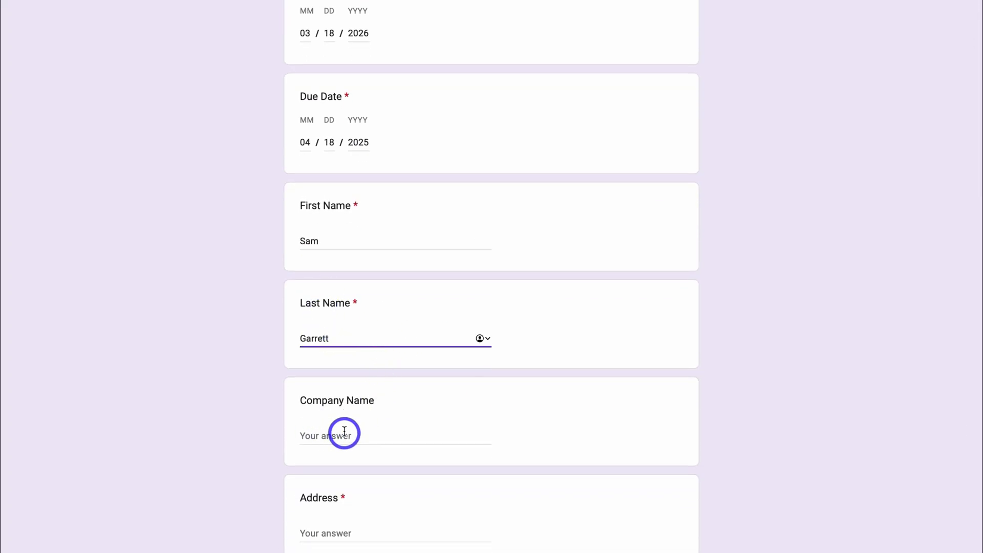
click(329, 433)
text(Fishing First & Co)
- Fill in the customer's street address, phone number and e-mail address
scroll(327, 435, down, 2)
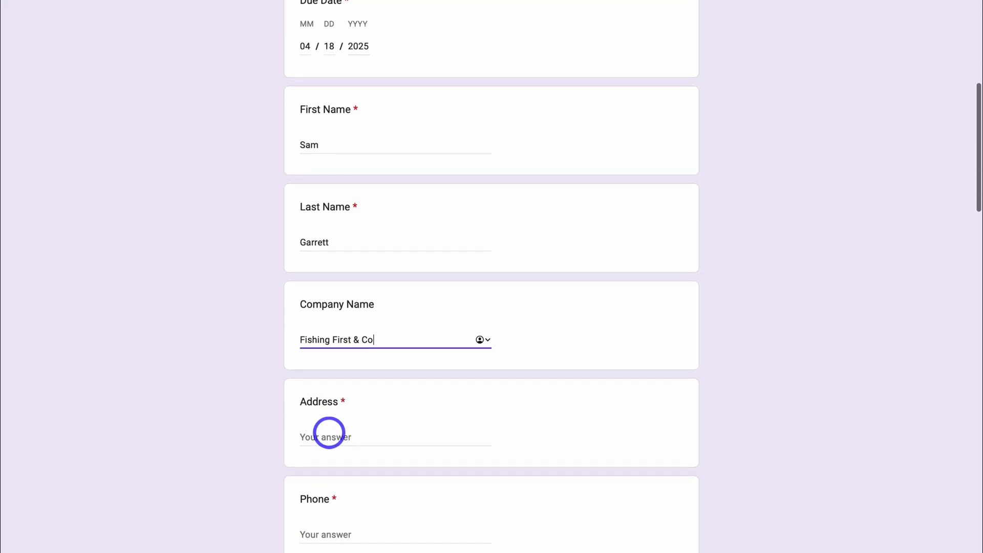
click(320, 423)
text(1234 Example Street)
scroll(329, 424, down, 1)
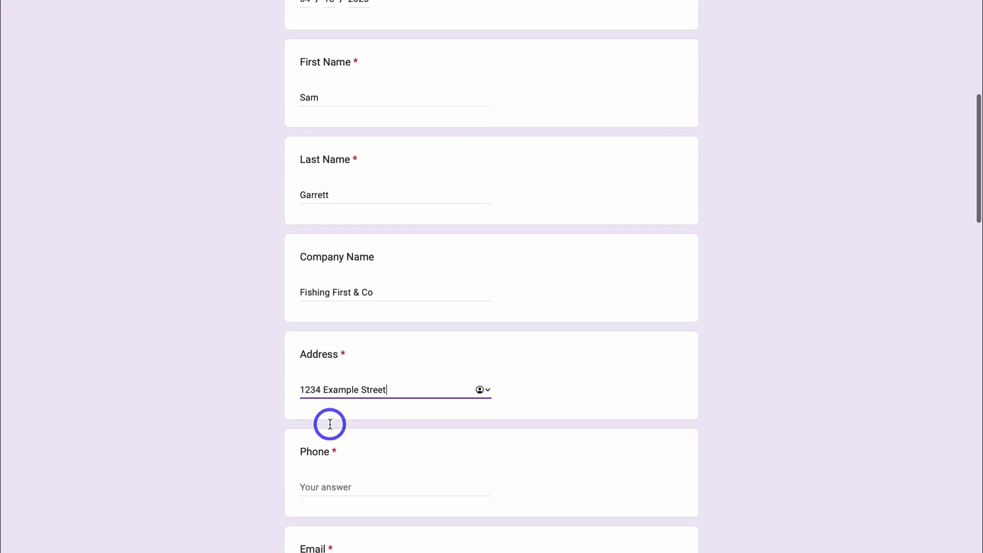
click(323, 467)
text(999999999)
scroll(323, 467, down, 1)
click(313, 487)
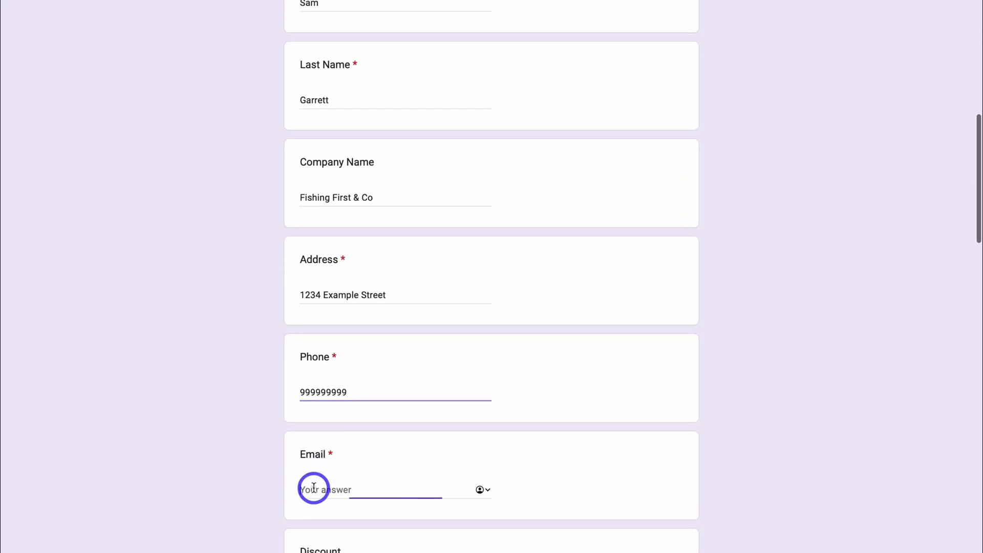
scroll(311, 488, down, 3)
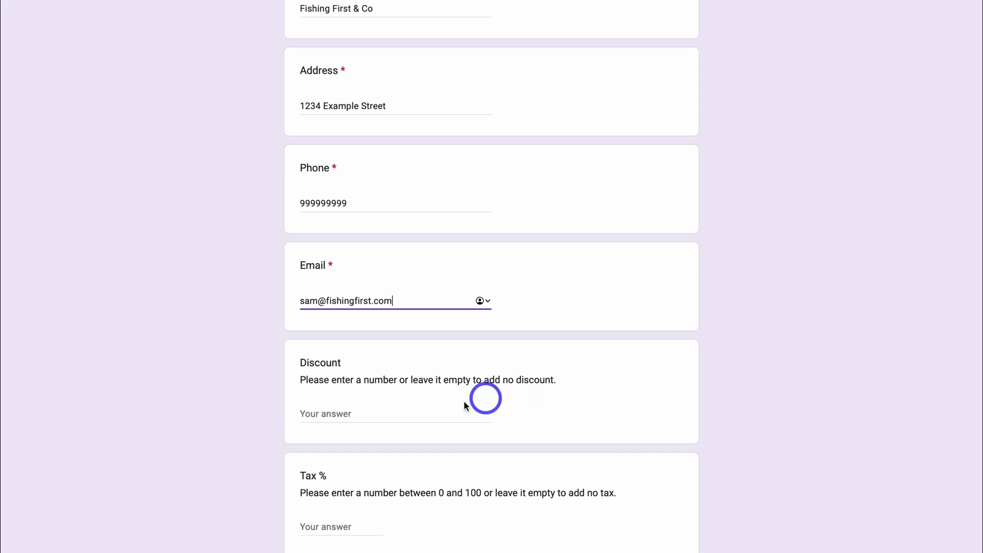
- Set the Discount to 50 and the Tax % to 15
click(342, 412)
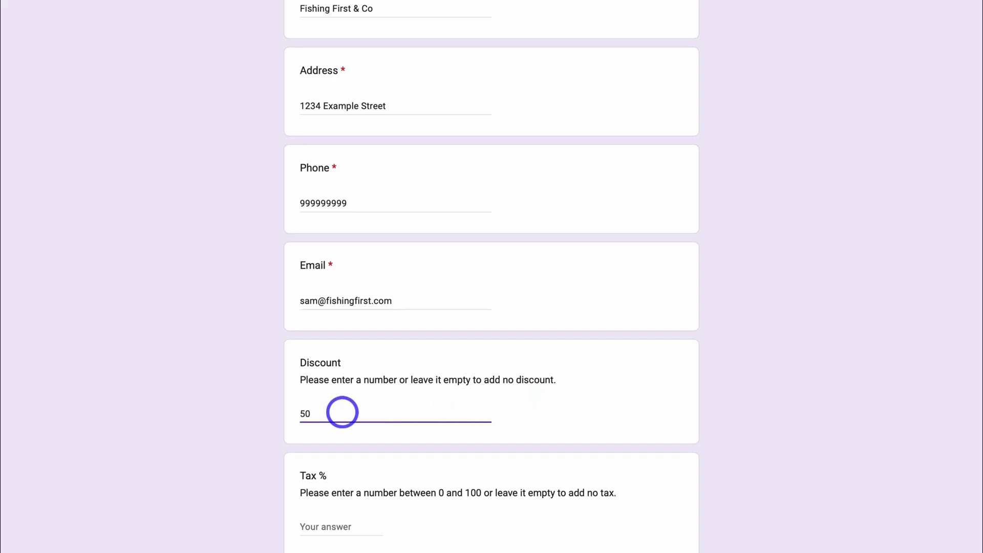
scroll(341, 411, down, 1)
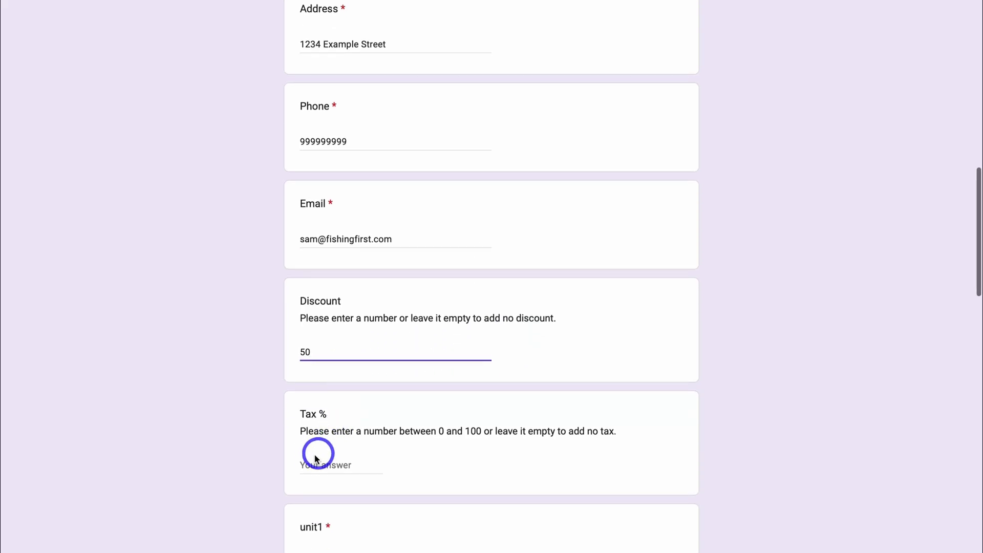
click(308, 462)
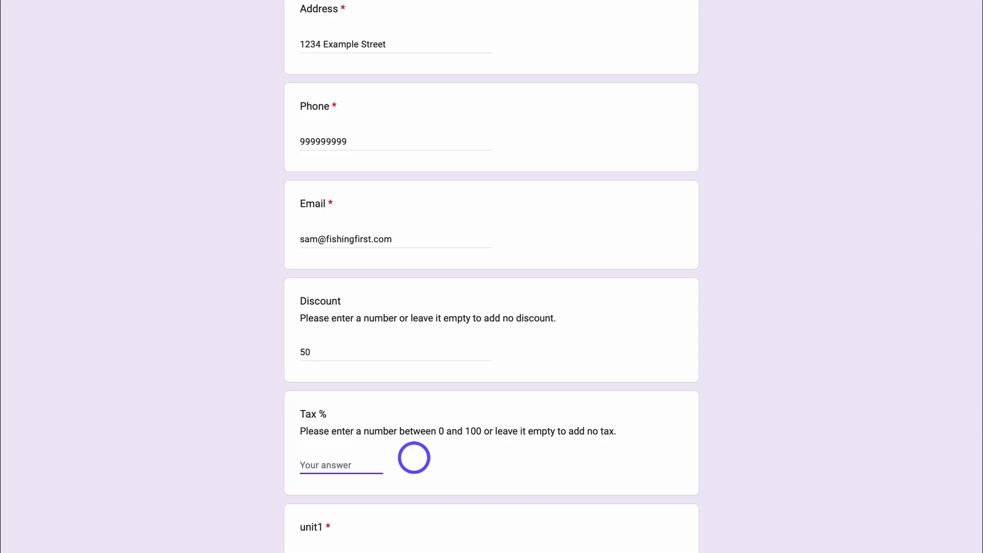
scroll(413, 457, down, 5)
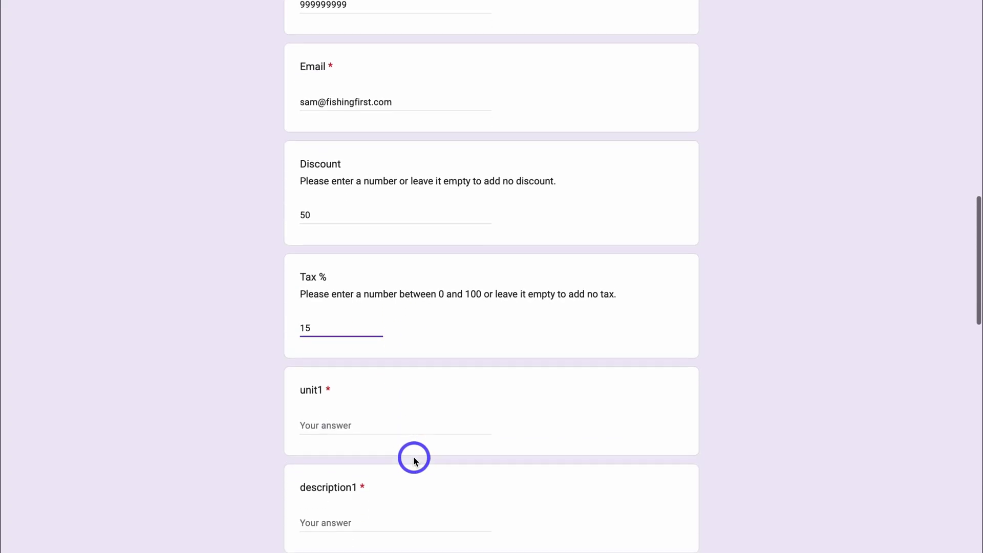
- Fill in the first item as Web Design Service with its description and price 3500
click(323, 298)
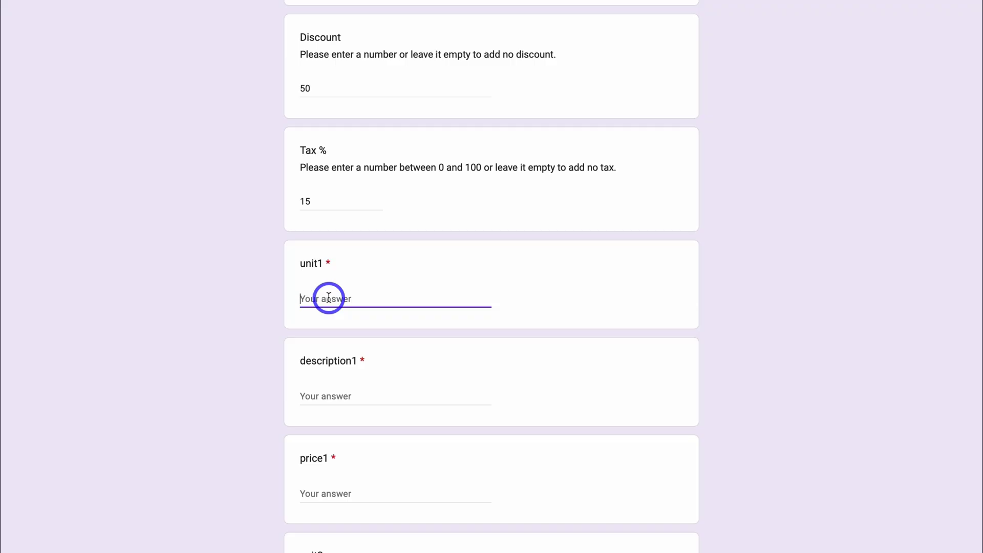
text(Web Design Service)
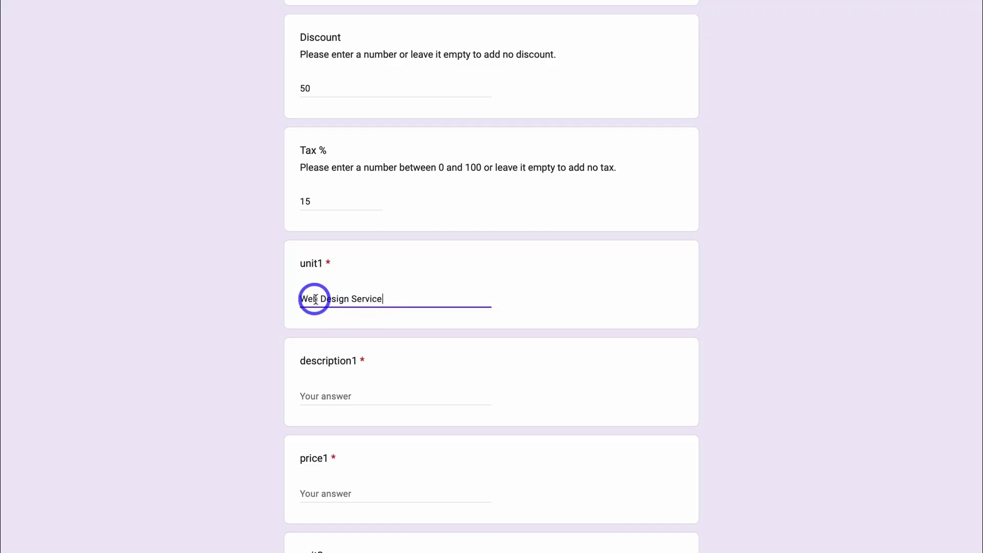
click(334, 393)
text(10 page website re-design.)
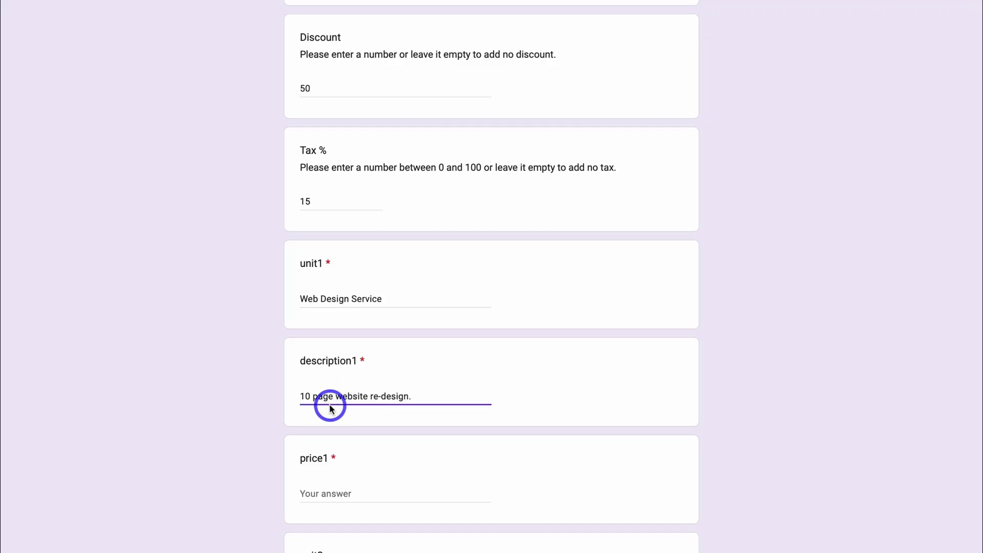
click(328, 486)
text(3500)
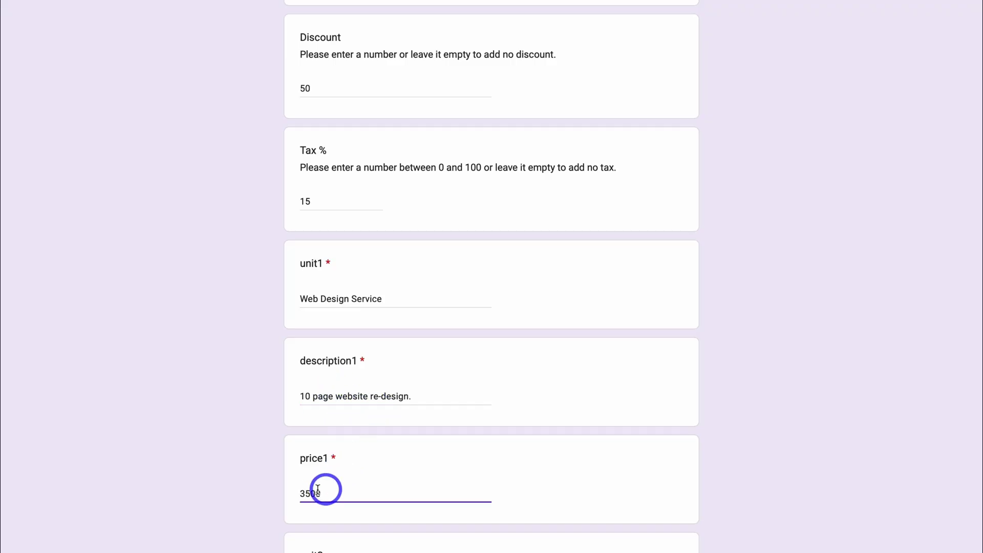
- Fill in the second item as Google Ads Management with its description and price 1250
scroll(351, 498, down, 2)
scroll(351, 498, down, 4)
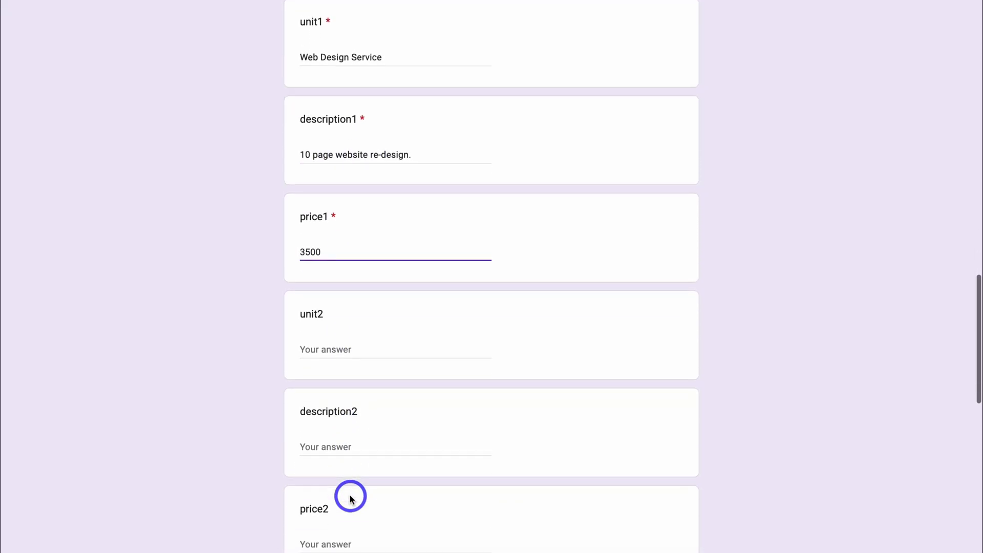
click(324, 357)
text(Google Ads Management)
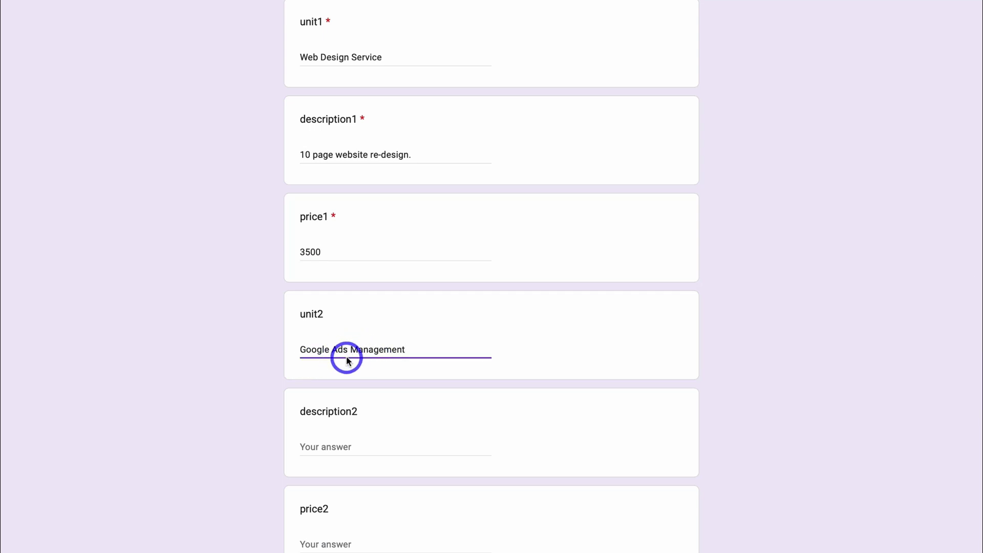
scroll(341, 358, down, 1)
click(331, 388)
text(3 Months of ads management.)
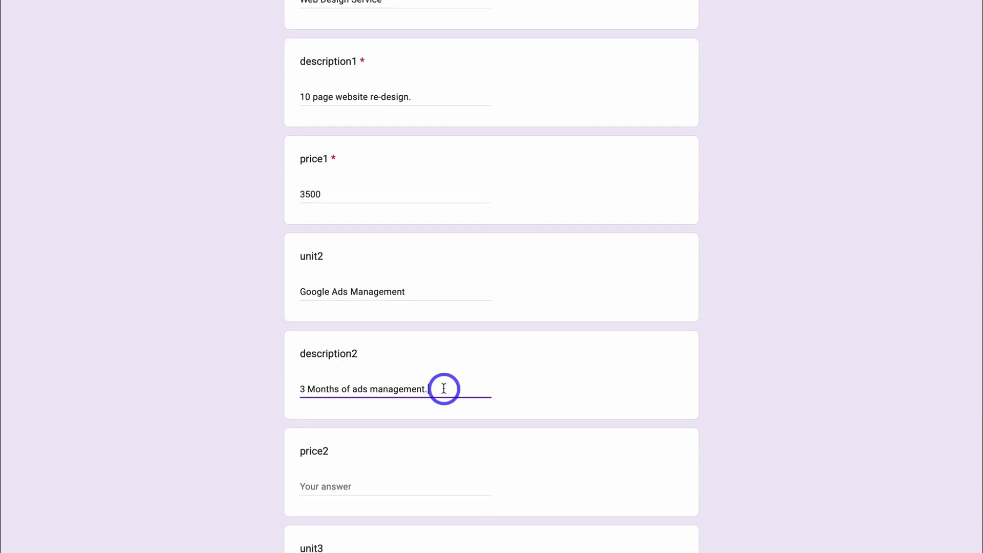
click(346, 485)
text(1250)
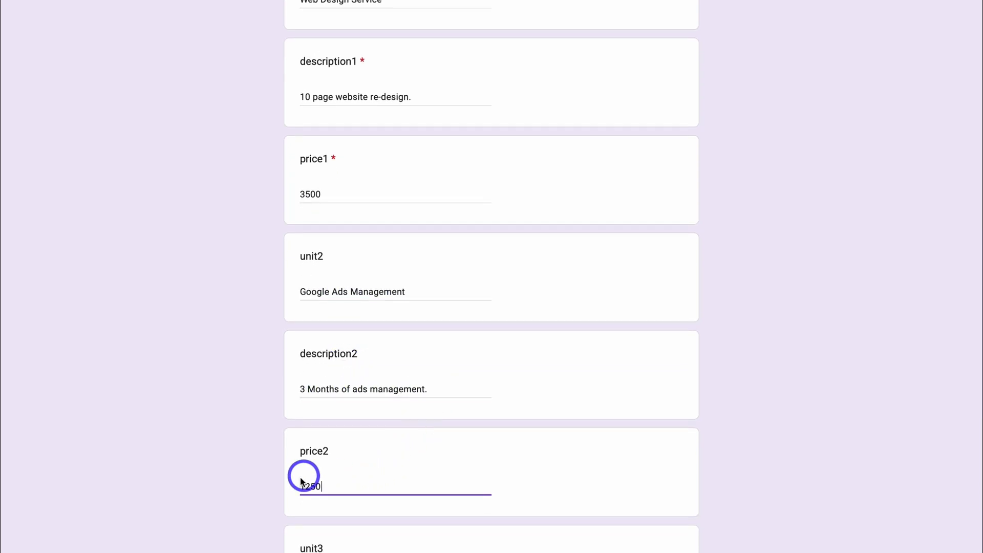
- Submit the completed New Invoice form
scroll(375, 484, down, 3)
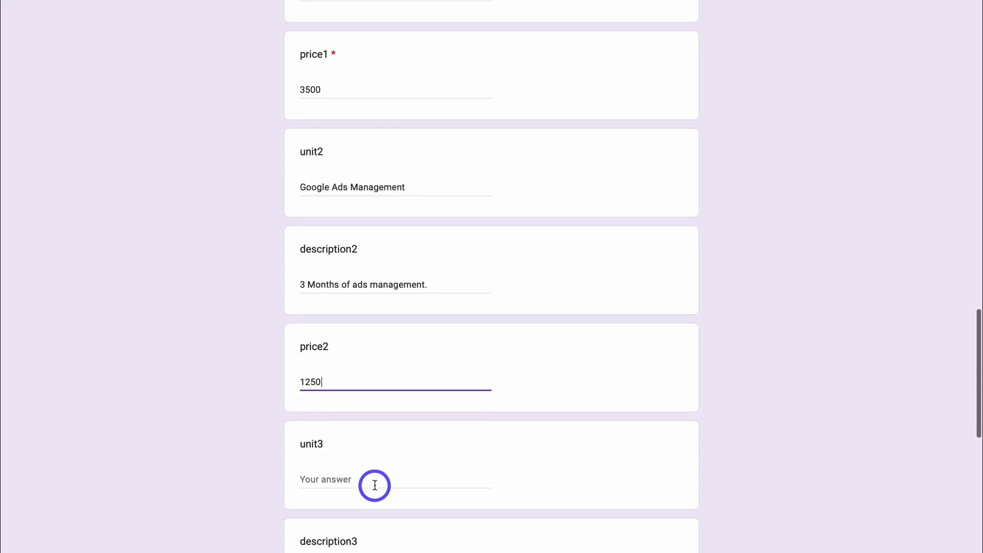
scroll(375, 485, down, 13)
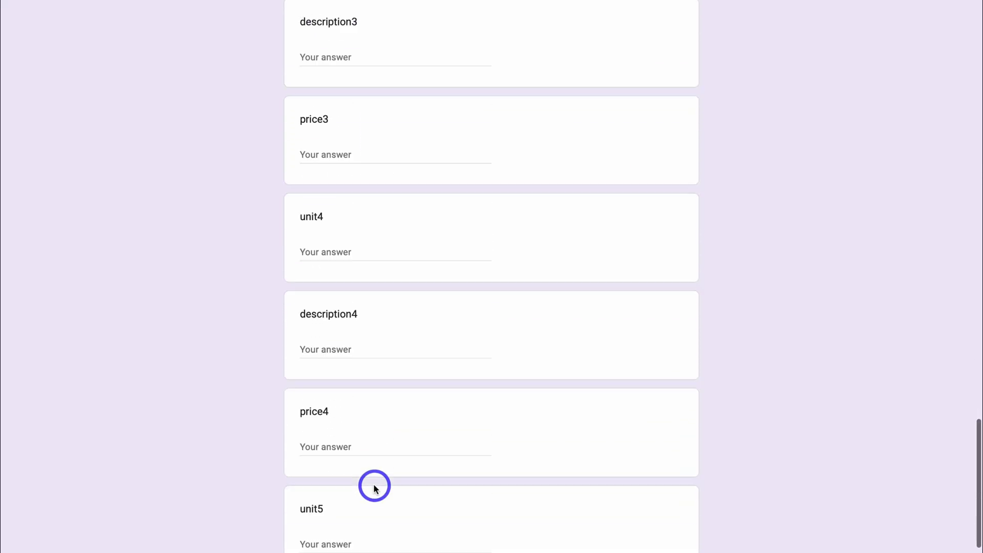
scroll(374, 488, down, 2)
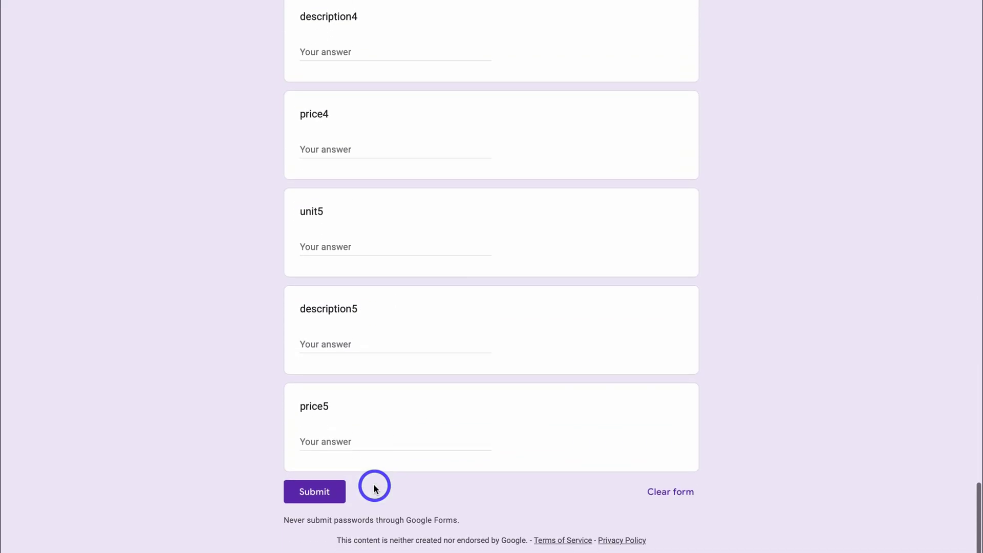
click(314, 492)
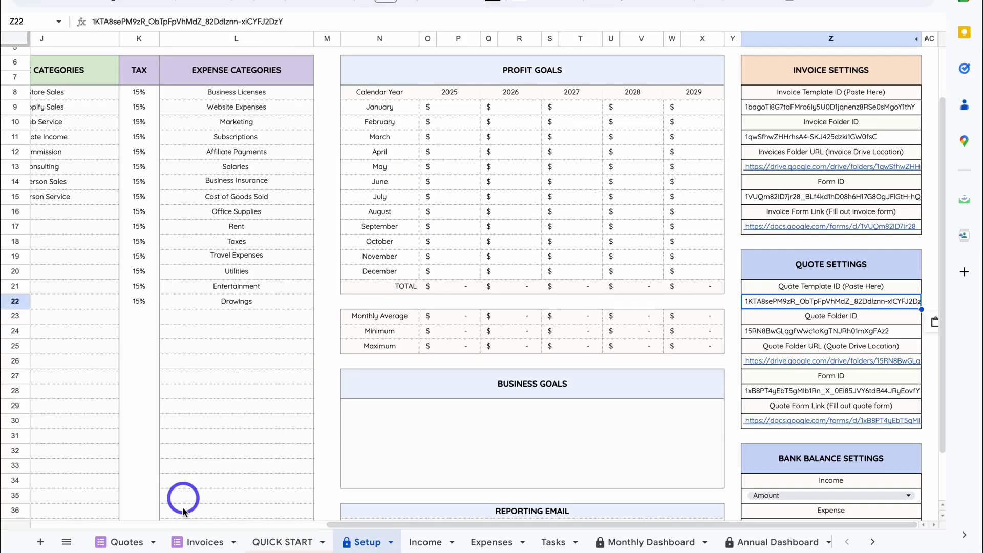
- Check the Invoices responses sheet for the newly submitted row
click(202, 544)
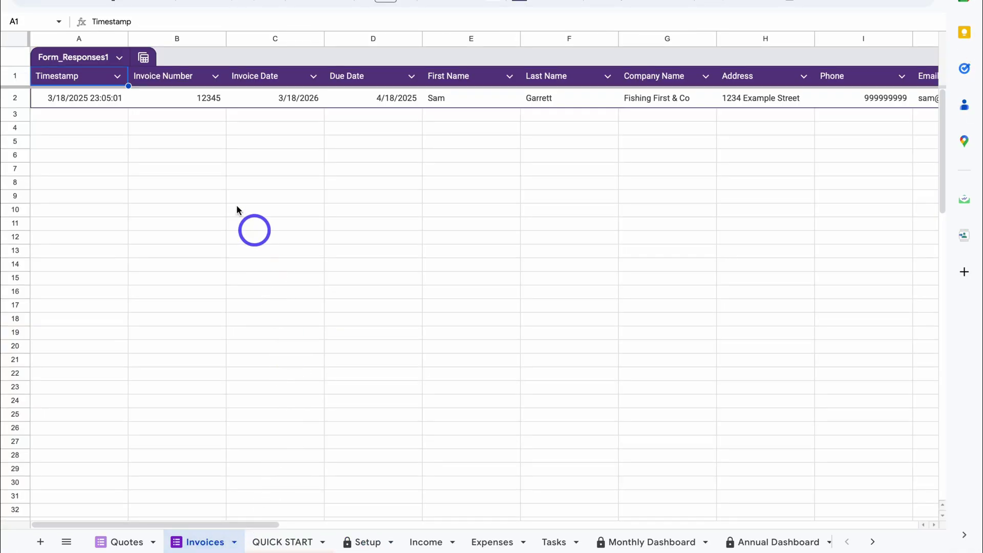
scroll(341, 135, right, 10)
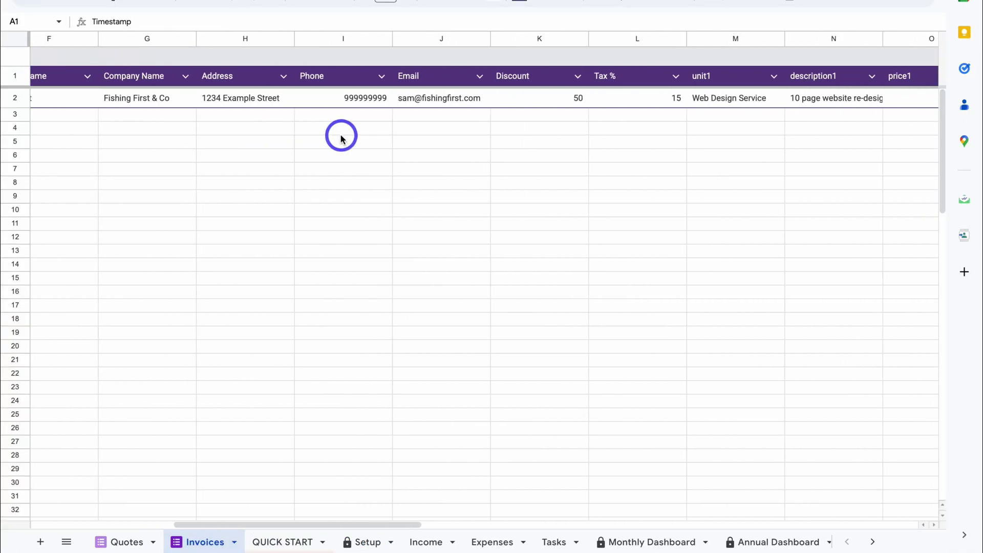
scroll(343, 153, left, 10)
- Follow the Setup sheet's Invoices Folder link and open the generated invoice document
click(364, 542)
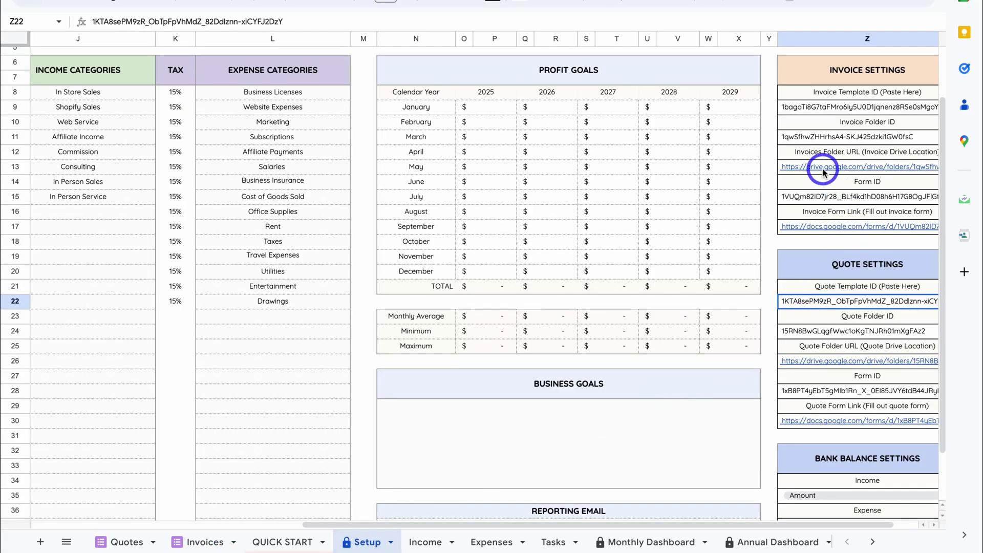
mouse_move(838, 170)
click(829, 189)
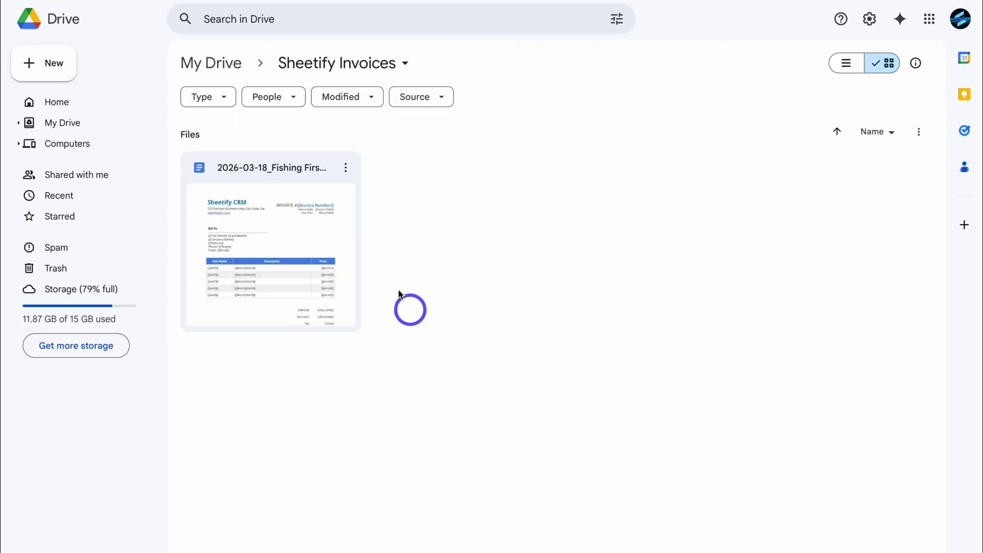
double_click(323, 248)
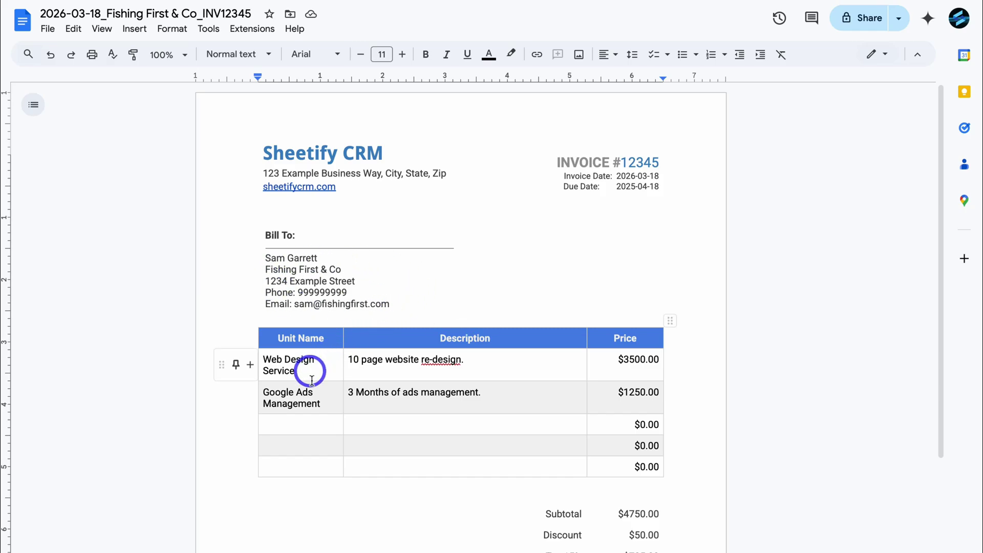
- Scroll through invoice INV12345 to check both line items and totals, then return to the top
scroll(622, 390, down, 2)
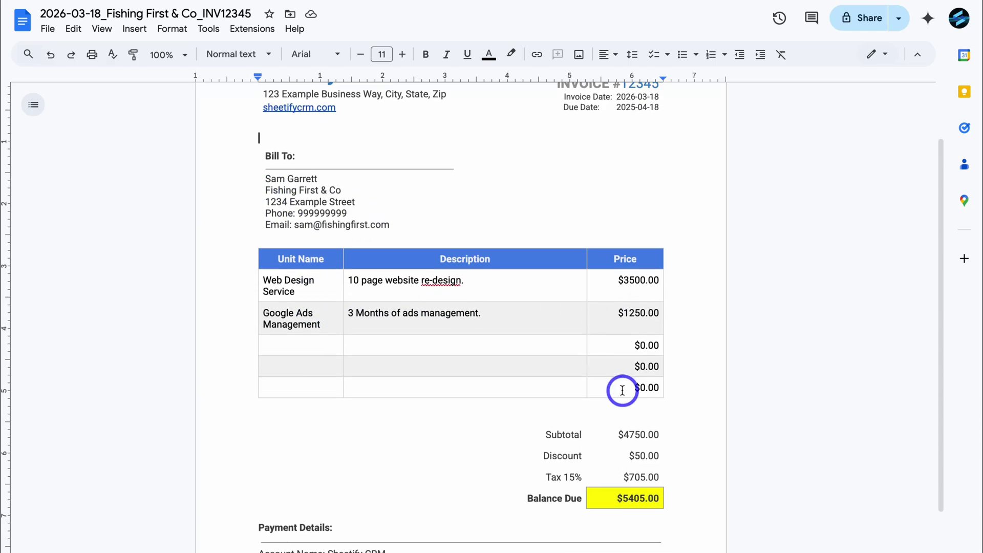
scroll(622, 390, down, 1)
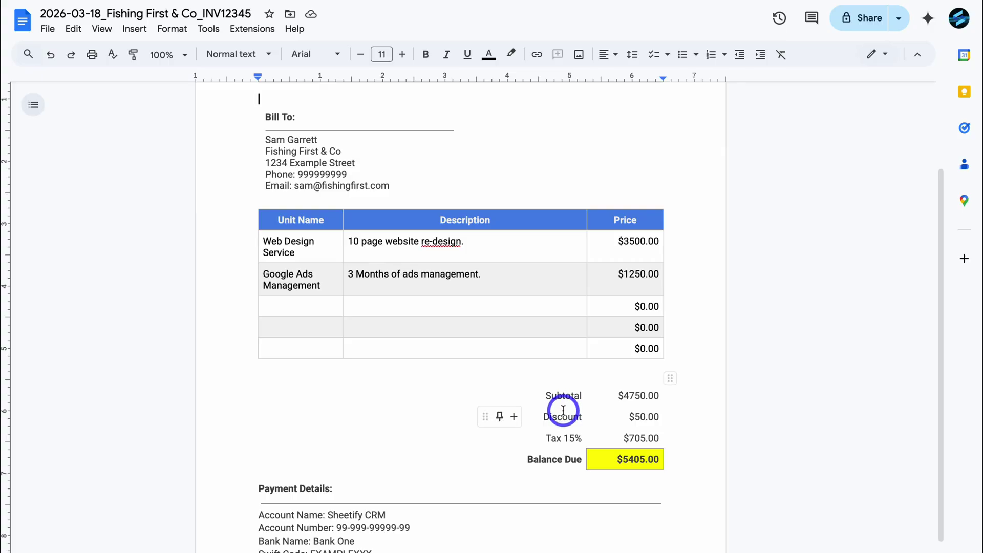
scroll(583, 434, up, 3)
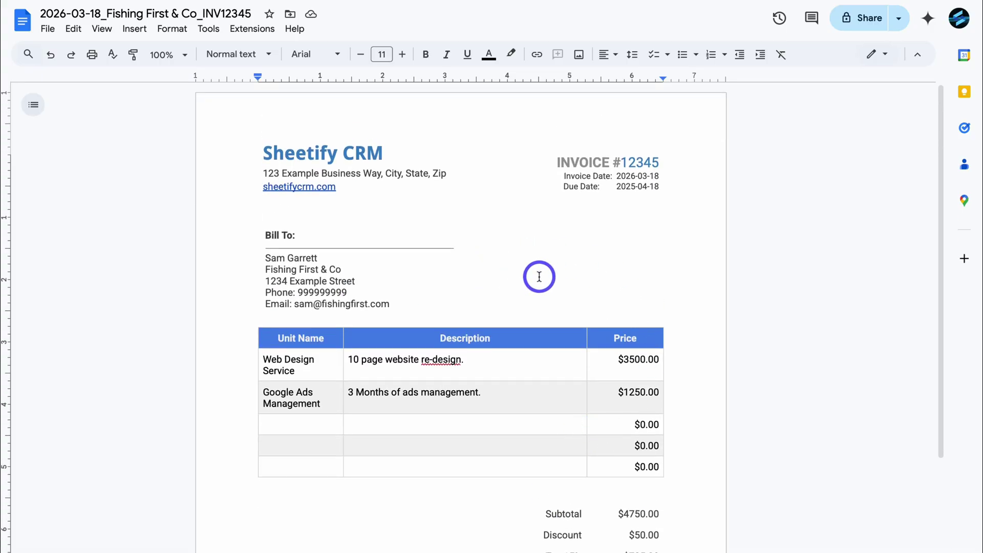
- Set the invoice's general access to Anyone with the link as Viewer and copy the link
click(52, 32)
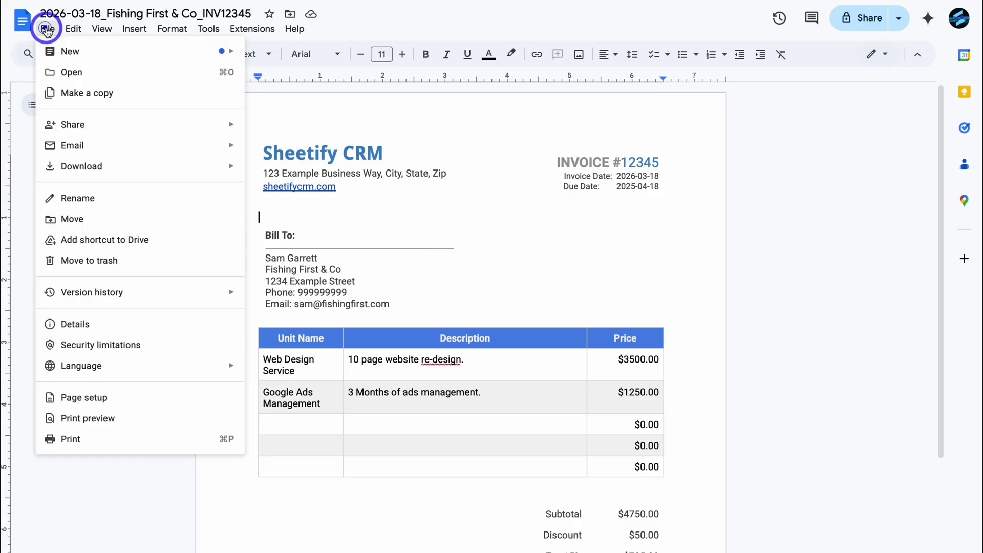
mouse_move(207, 167)
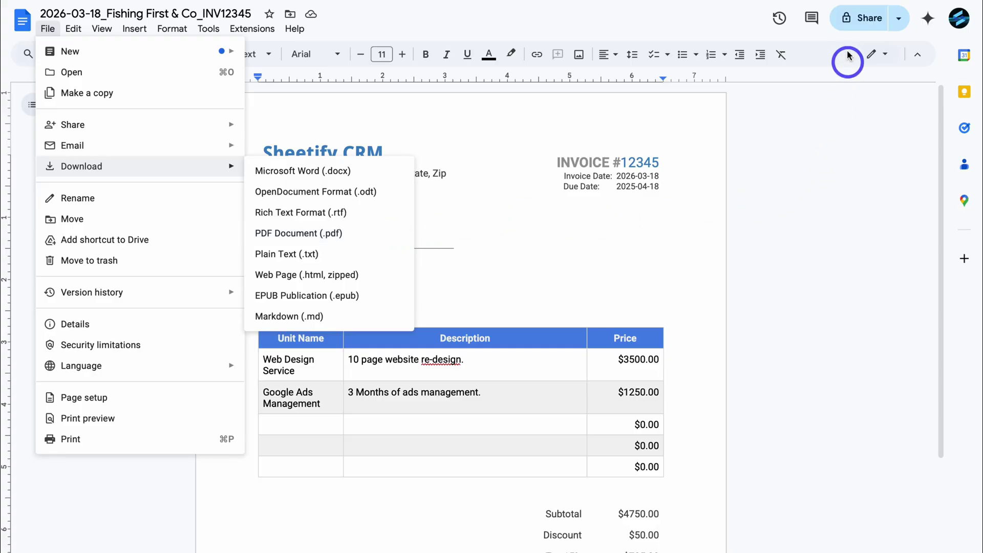
click(846, 25)
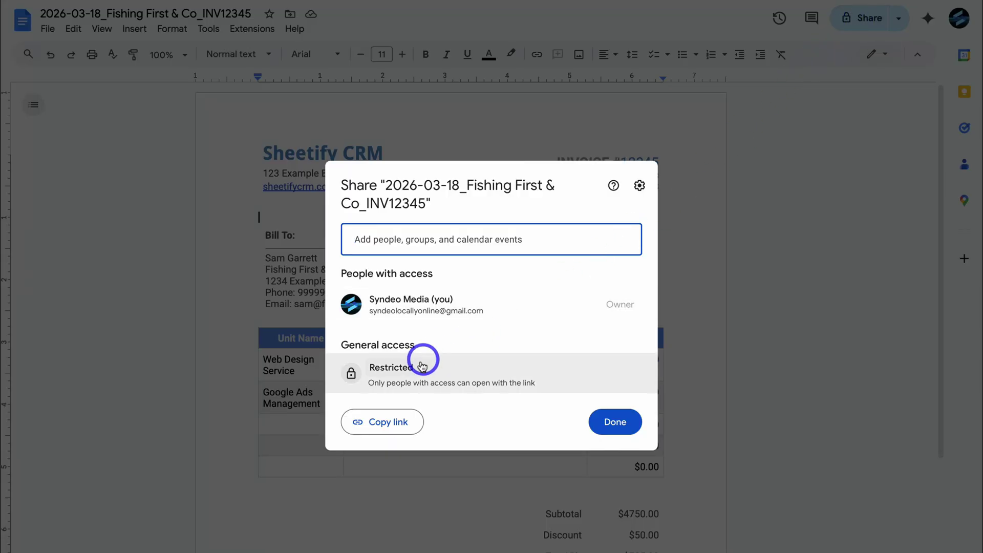
click(423, 365)
click(430, 428)
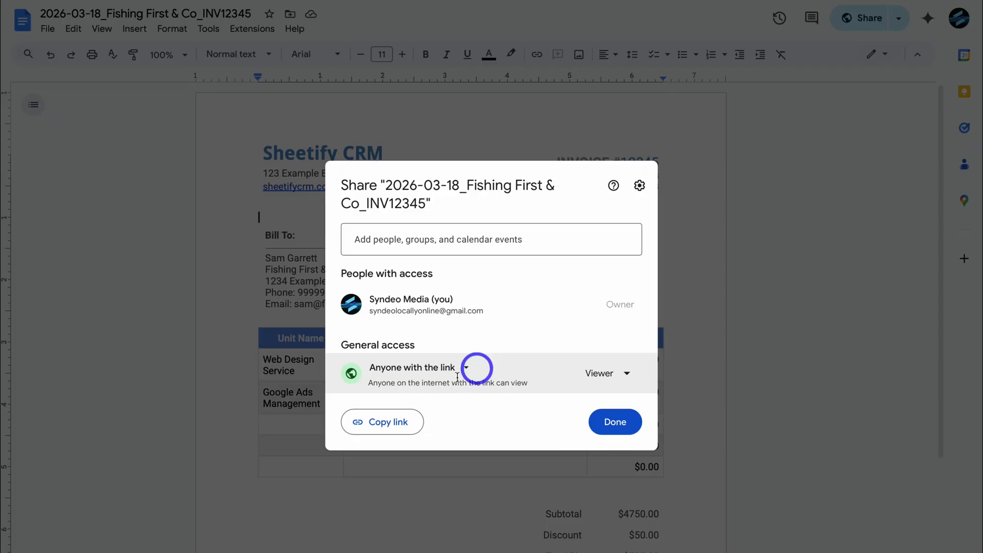
click(385, 427)
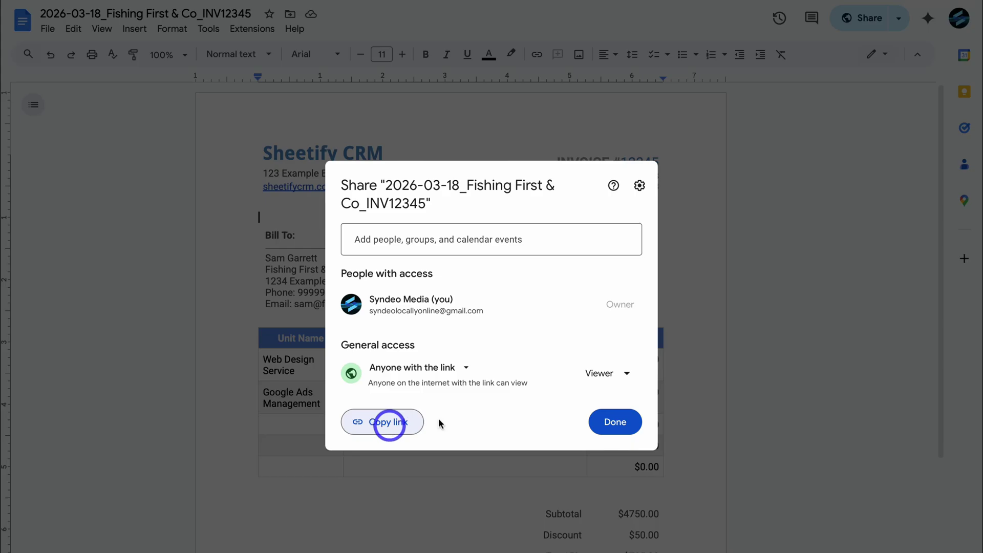
click(615, 420)
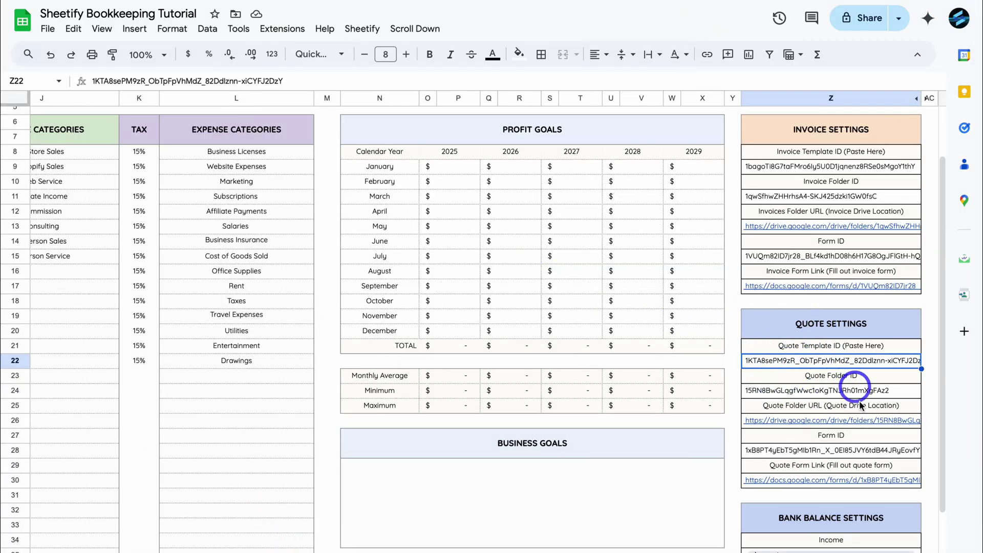
- Switch to the Invoices sheet showing the invoice 12345 response for Fishing First & Co
mouse_move(806, 483)
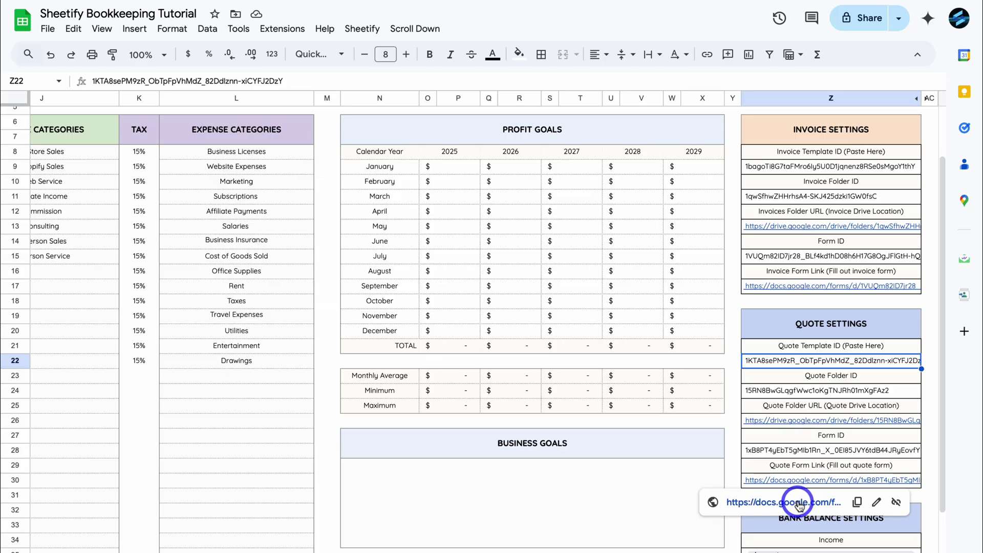
mouse_move(787, 424)
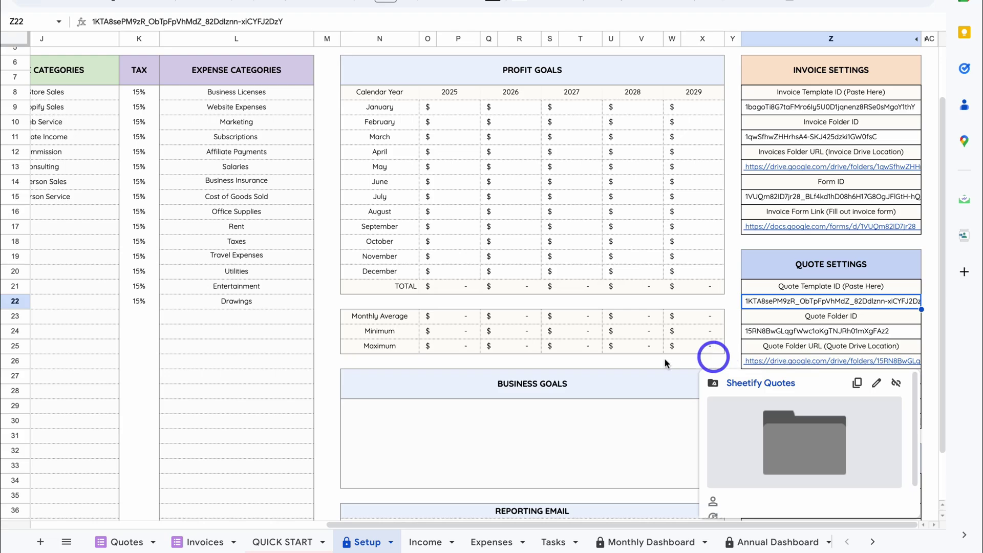
click(207, 540)
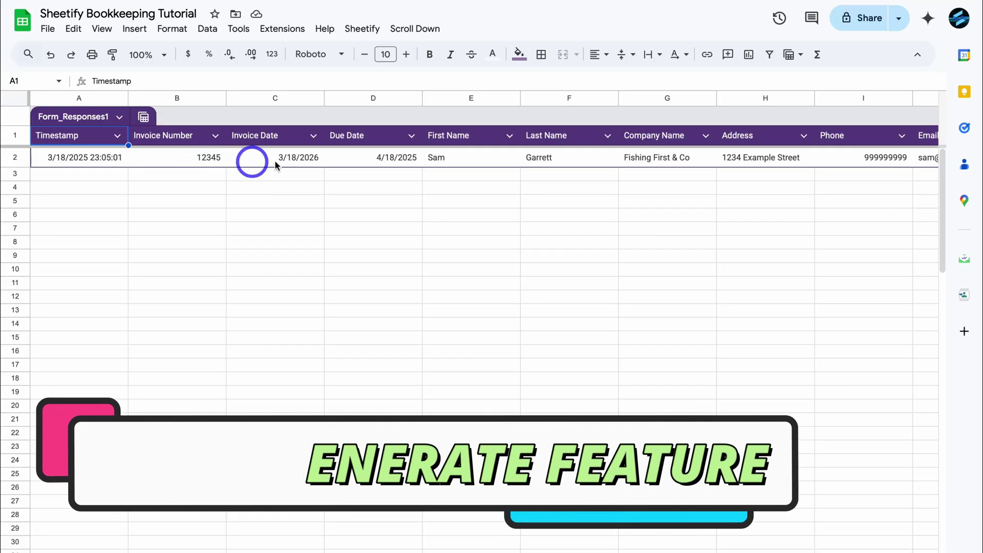
- From invoice 12345 in B2, run Sheetify > Invoices > Create New Invoice with Data and confirm
click(209, 160)
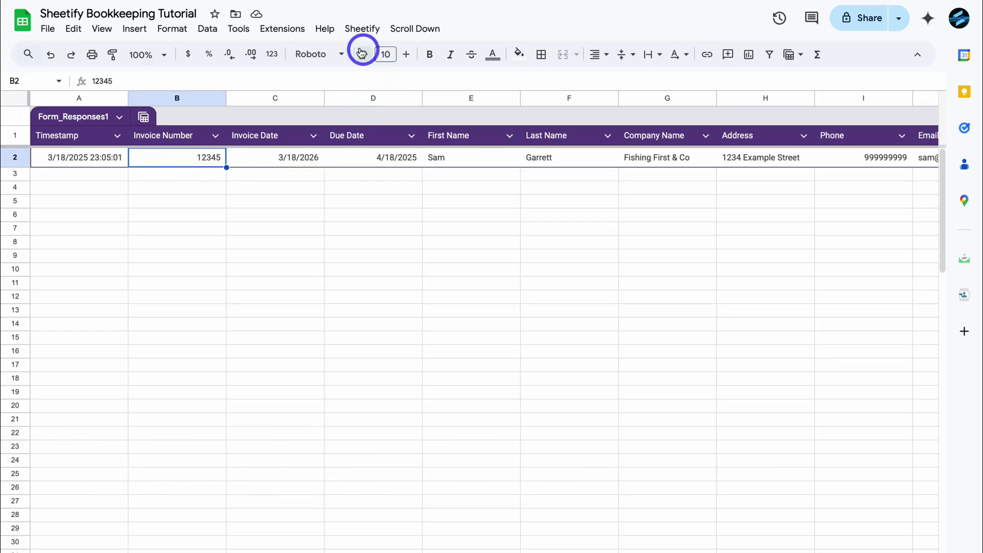
click(359, 28)
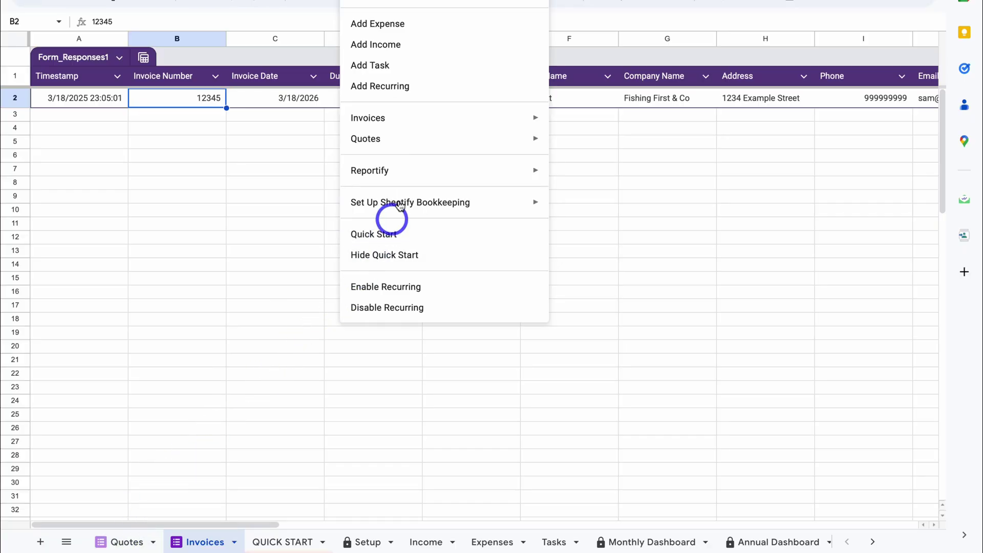
mouse_move(533, 123)
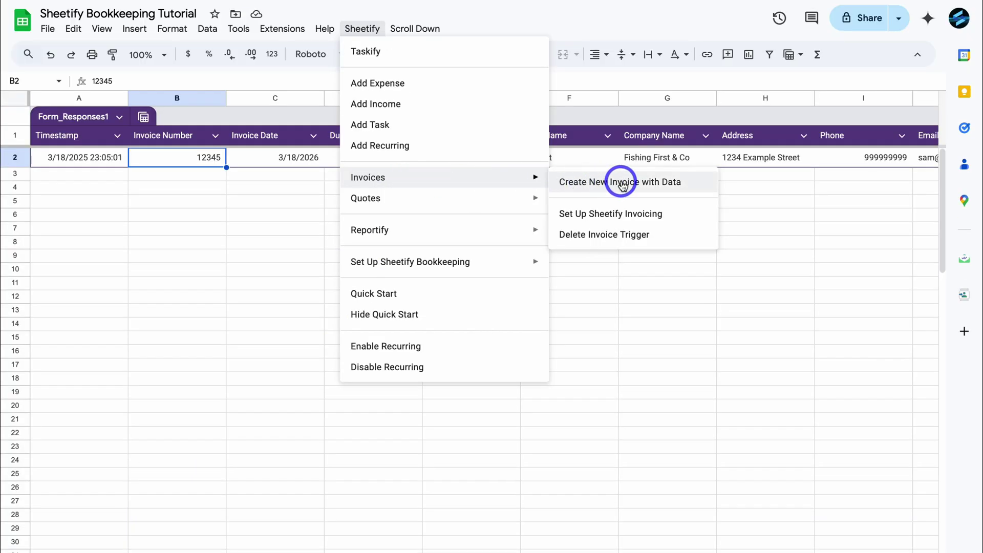
click(672, 186)
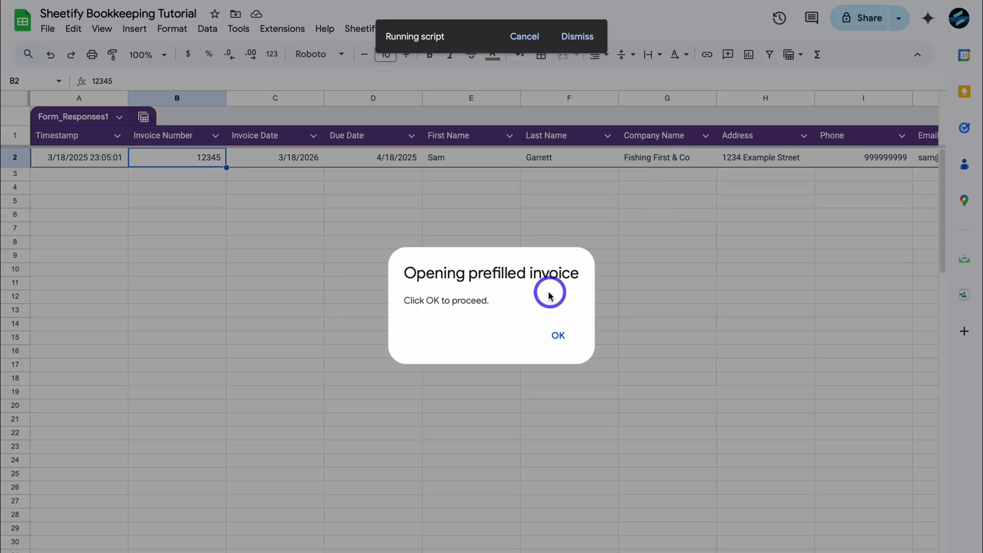
click(557, 335)
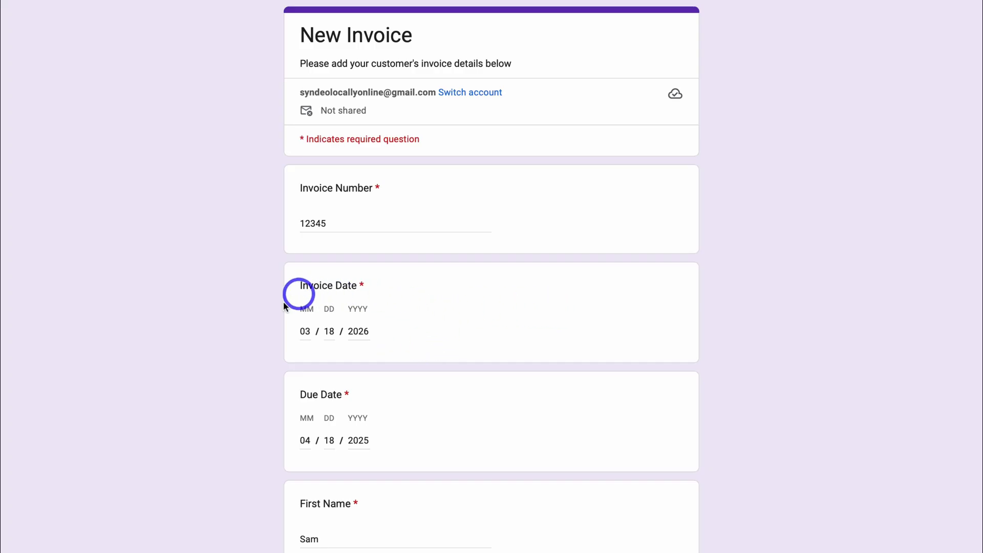
- Update the prefilled invoice to number 12346 dated 3/18/2025
click(367, 333)
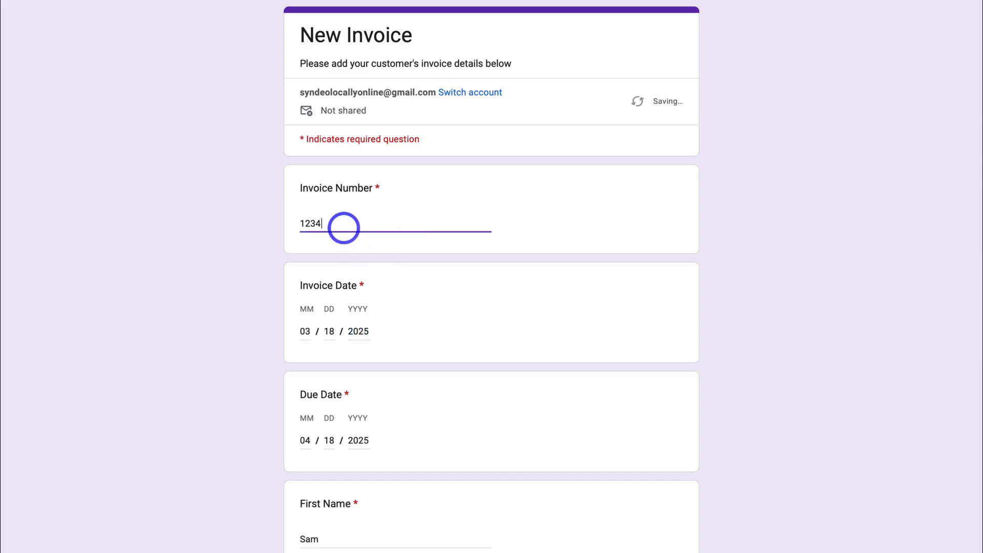
text(6)
scroll(344, 228, down, 2)
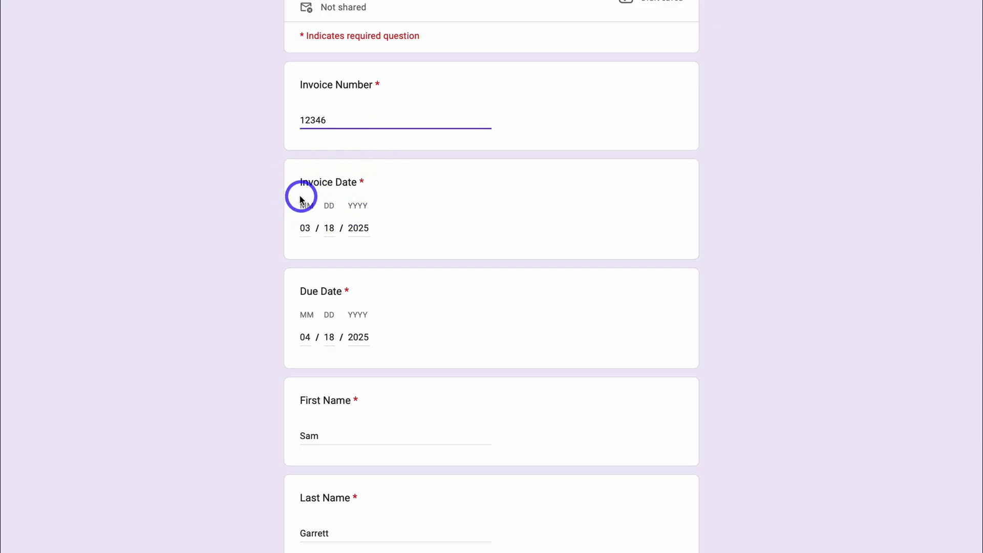
scroll(312, 217, down, 2)
scroll(394, 225, down, 4)
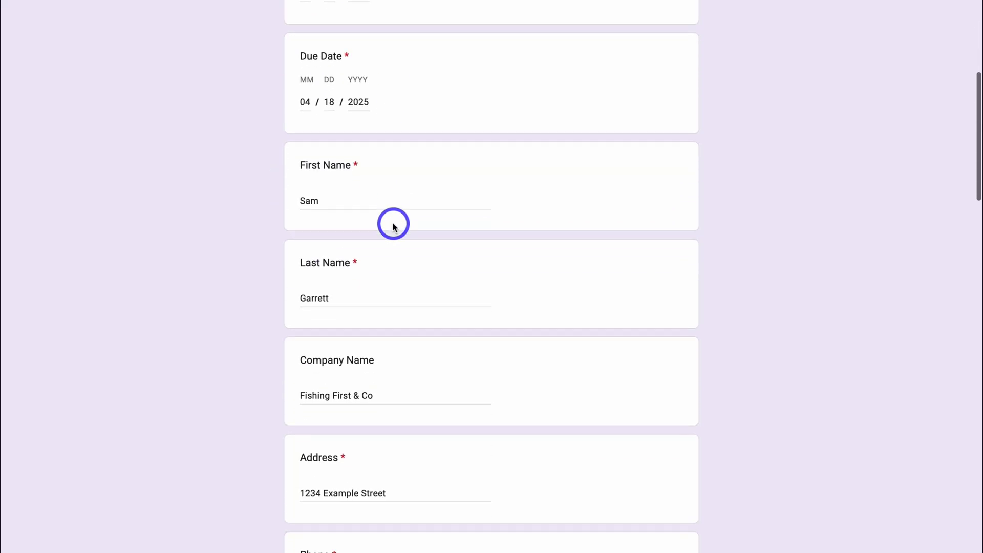
- Replace the first and last name with the new customer's, then review the remaining fields
click(334, 200)
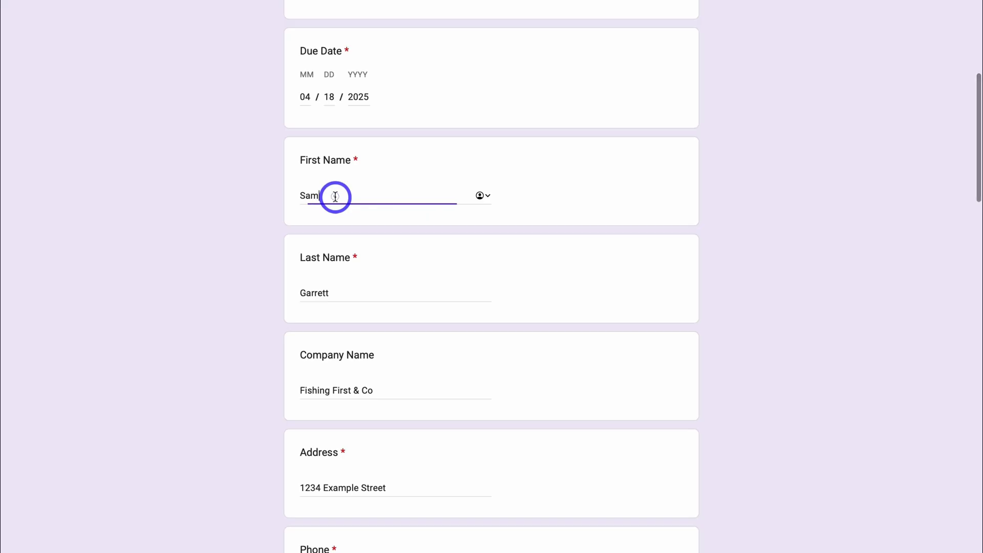
drag(334, 195, 294, 195)
click(347, 292)
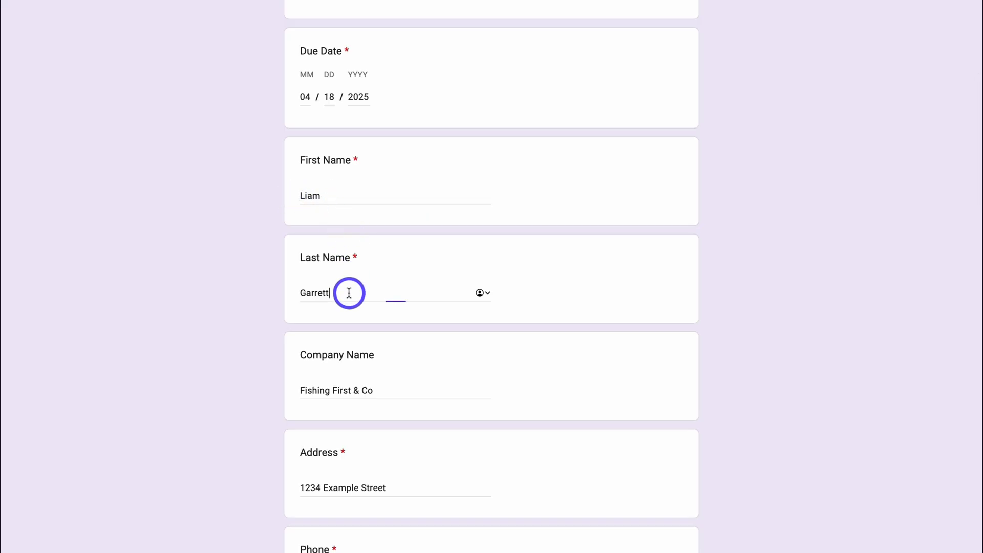
drag(346, 291, 292, 292)
scroll(292, 292, down, 3)
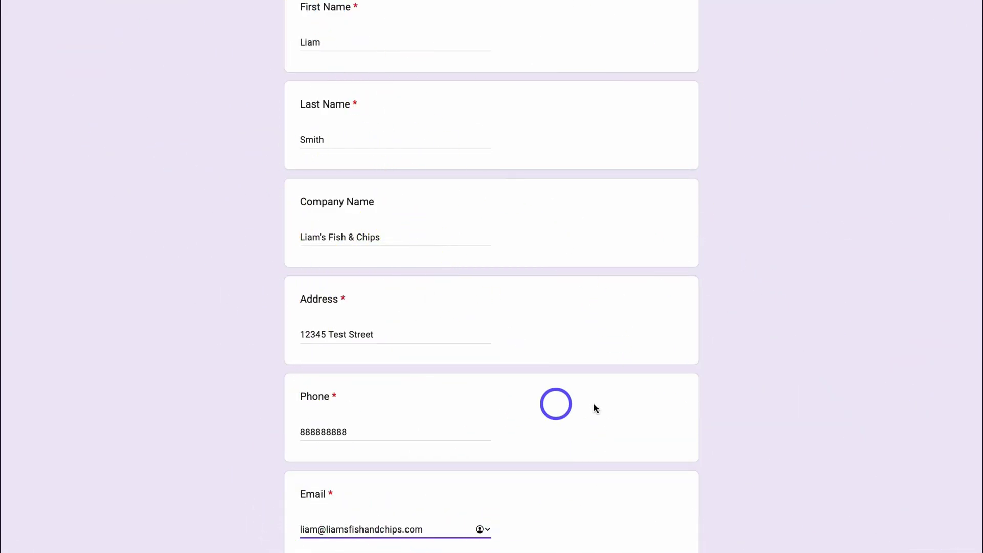
scroll(595, 408, down, 5)
scroll(594, 478, down, 7)
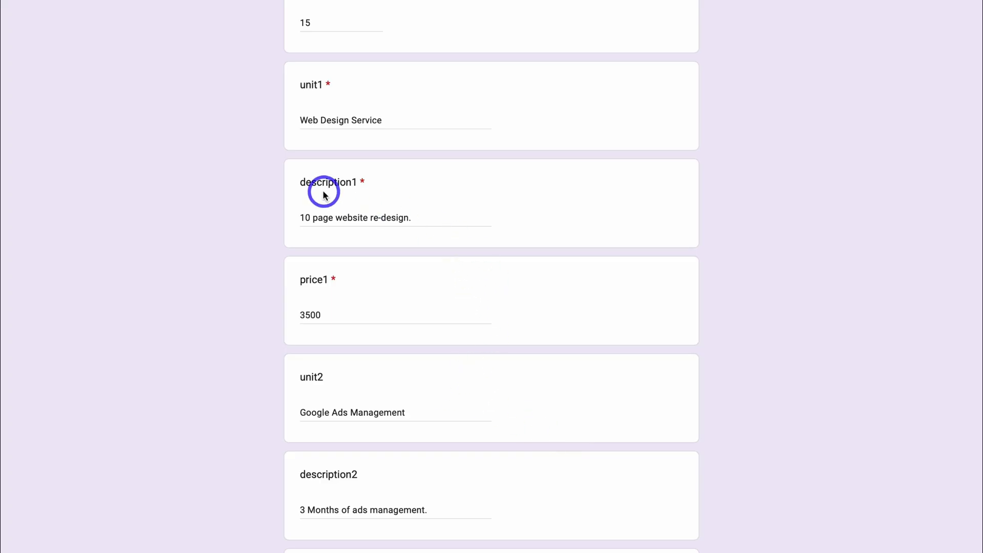
scroll(506, 230, down, 3)
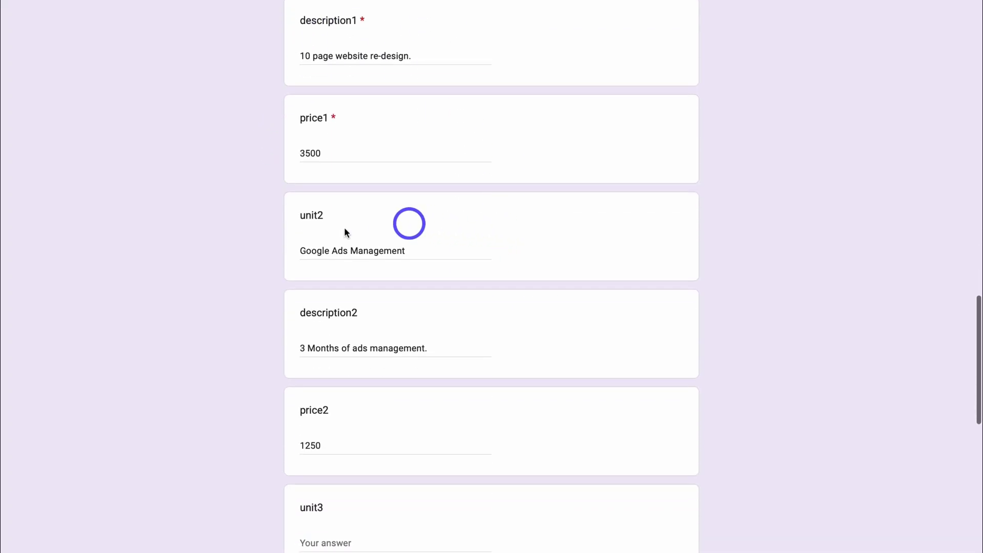
scroll(448, 284, down, 4)
scroll(448, 285, down, 10)
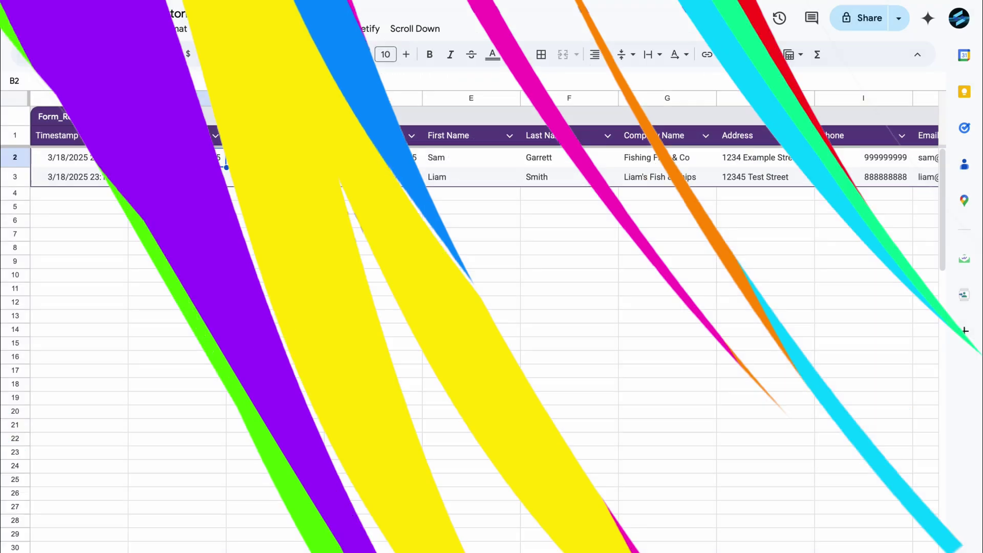
- Select the new row 3 response in E3 and browse the Sheetify Invoices menu without running anything
scroll(561, 183, right, 5)
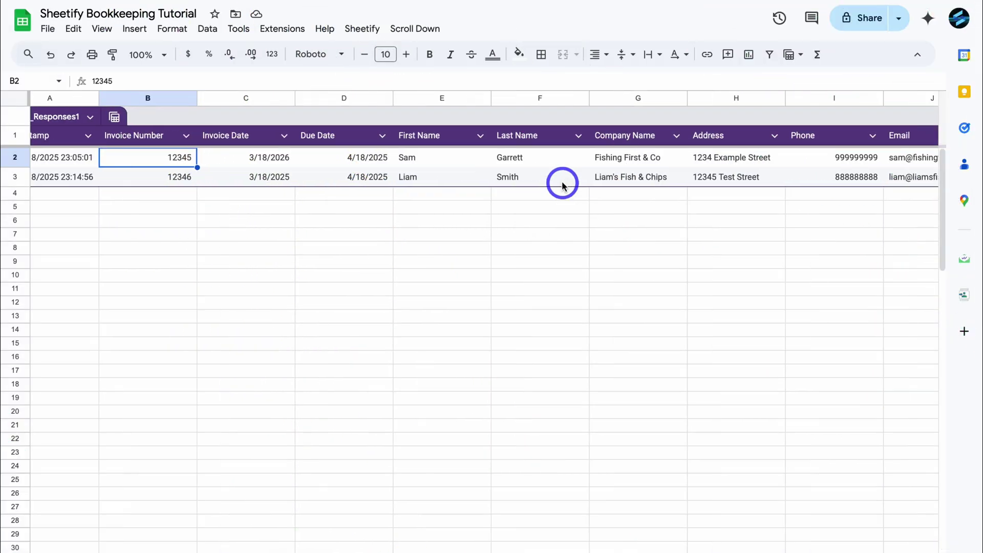
scroll(562, 184, left, 5)
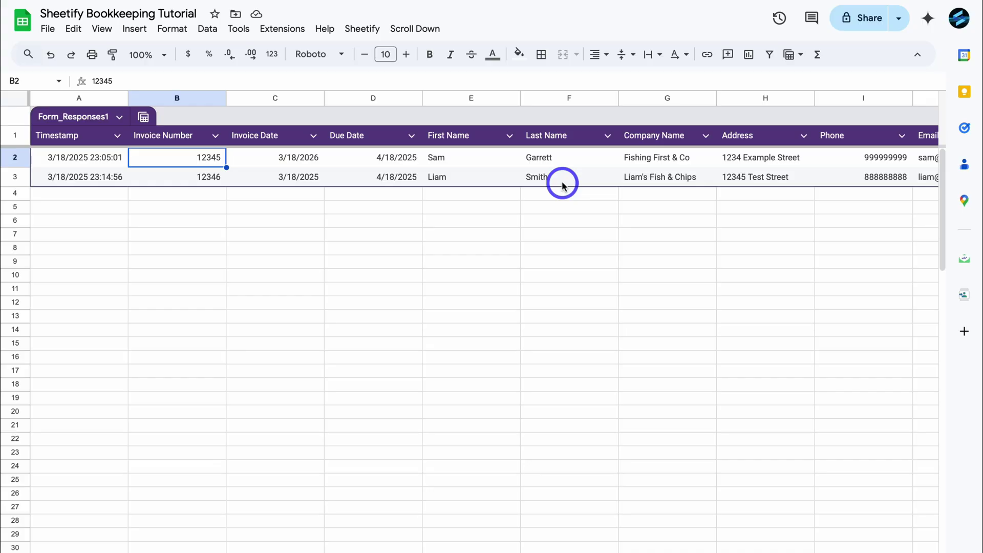
click(470, 183)
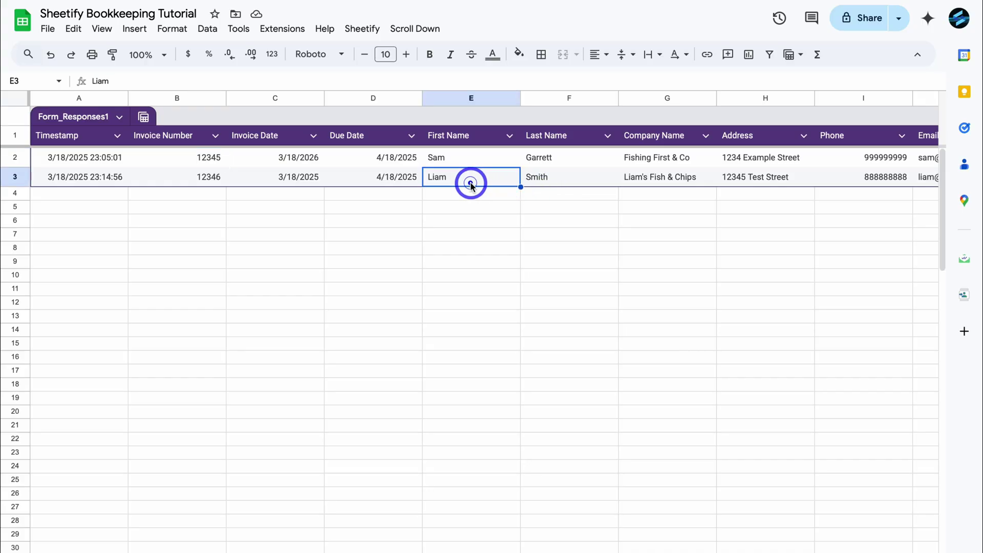
click(369, 34)
mouse_move(396, 186)
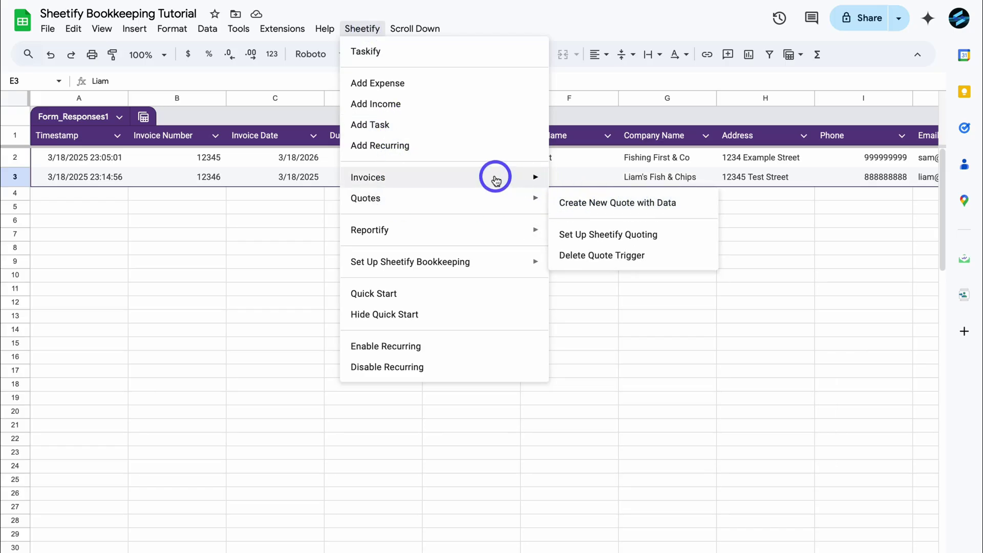
mouse_move(498, 176)
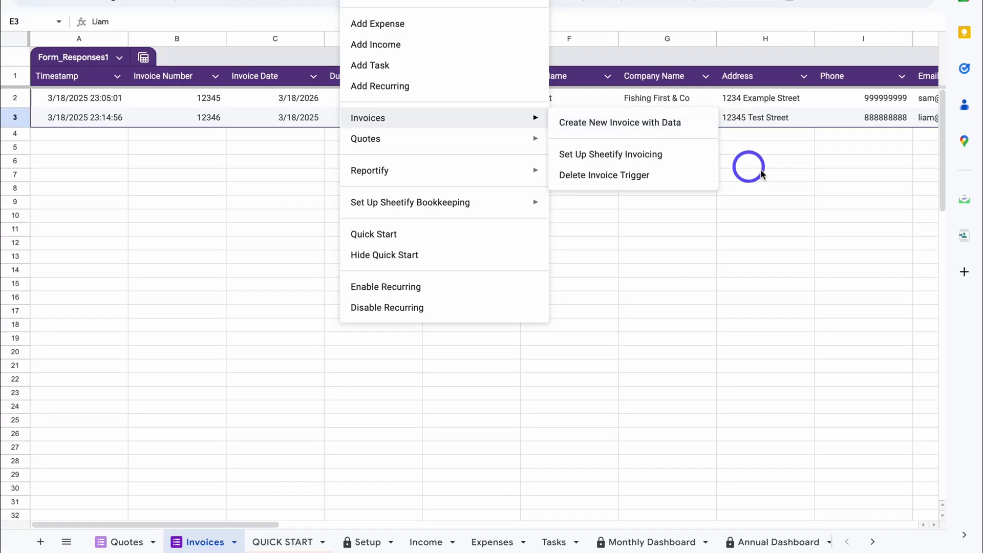
click(752, 231)
- Open the Sheetify Invoices folder from the Setup sheet's Z13 link, then open invoice #12346
click(359, 544)
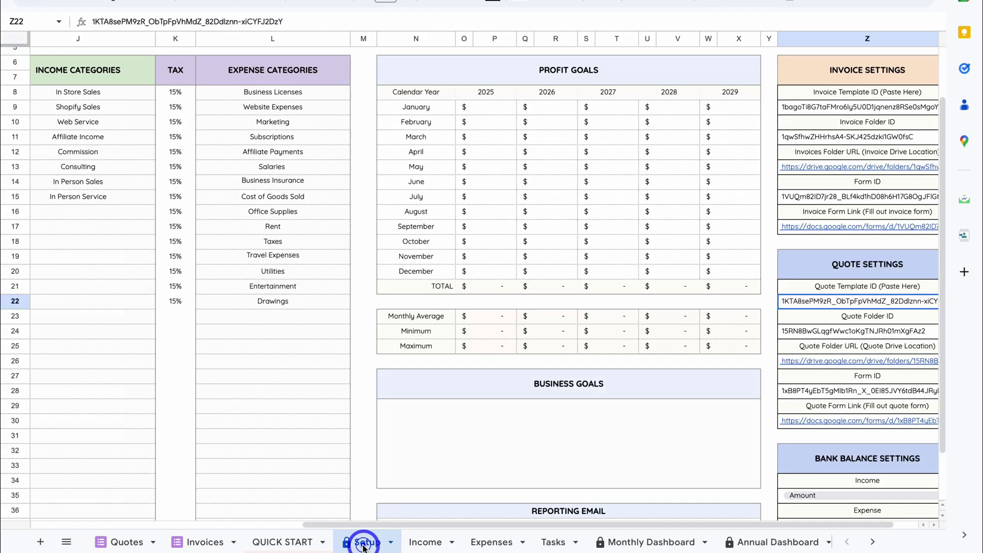
click(835, 230)
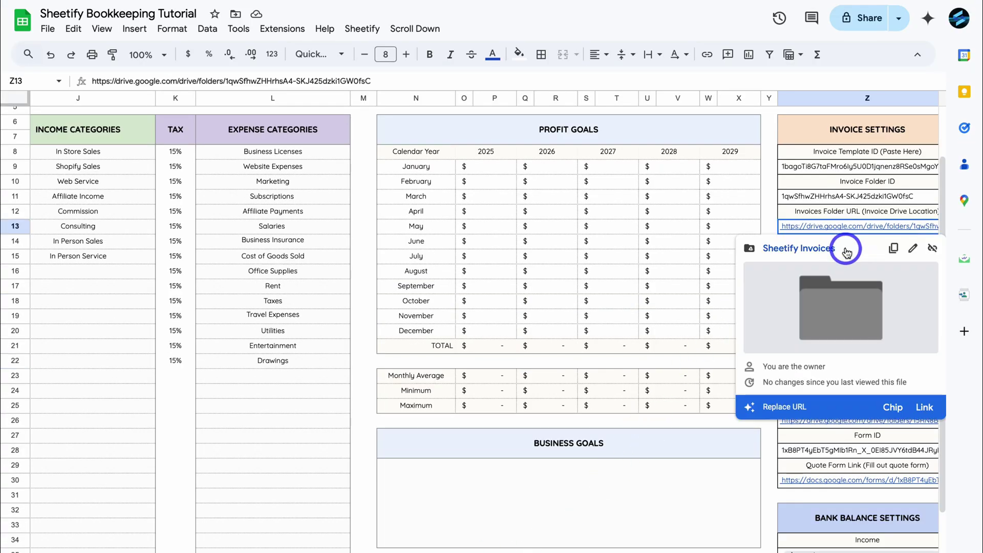
click(840, 248)
double_click(325, 240)
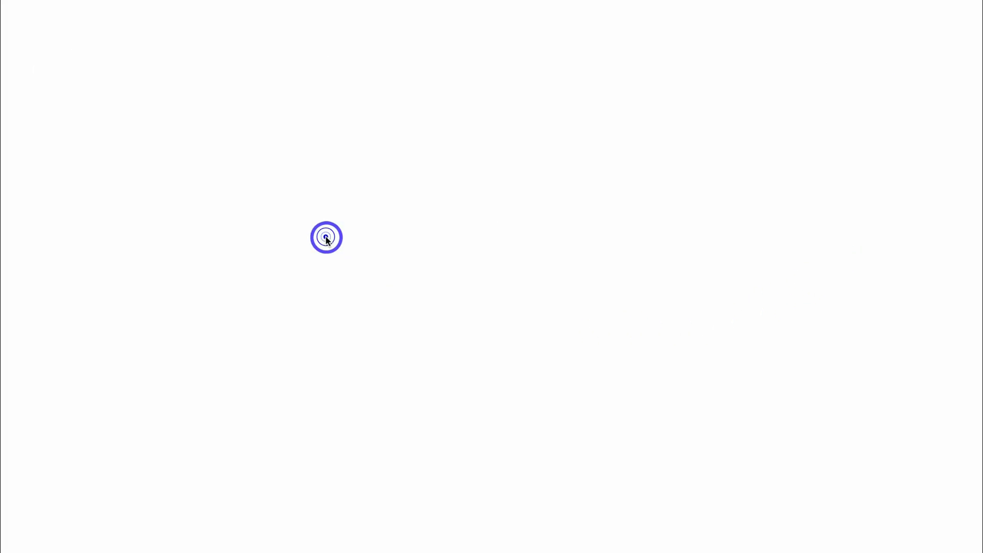